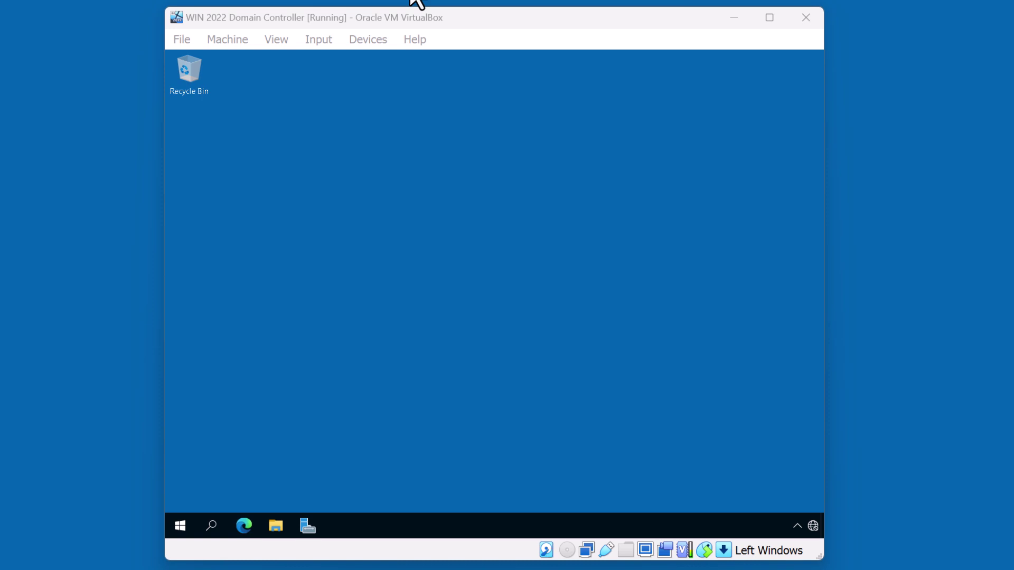
Step: Show the Local Server properties, with computer name WIN-GTOJEJH8TNF in WORKGROUP
{"action": "left_click", "coordinate": [308, 527]}
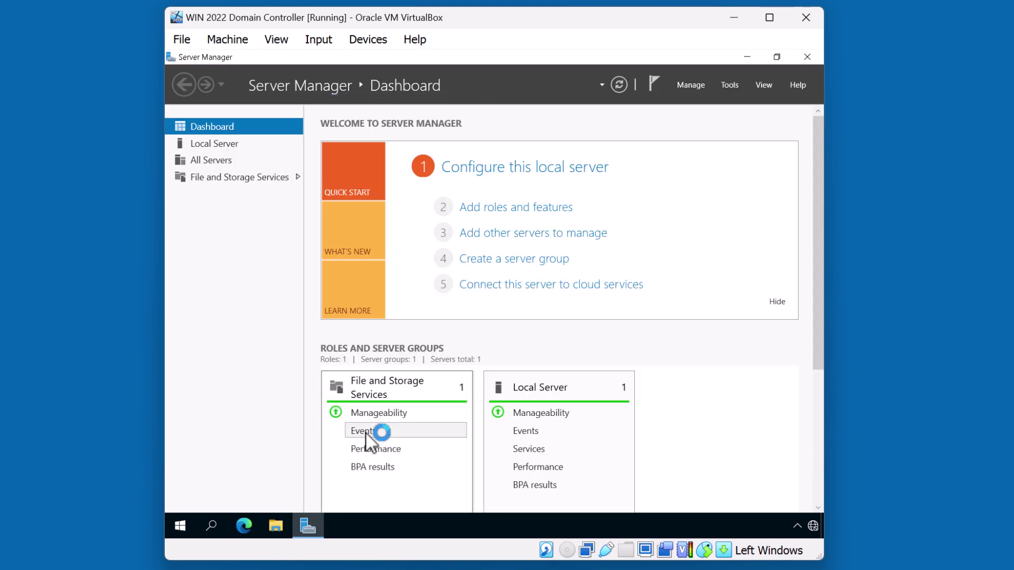
{"action": "left_click", "coordinate": [227, 144]}
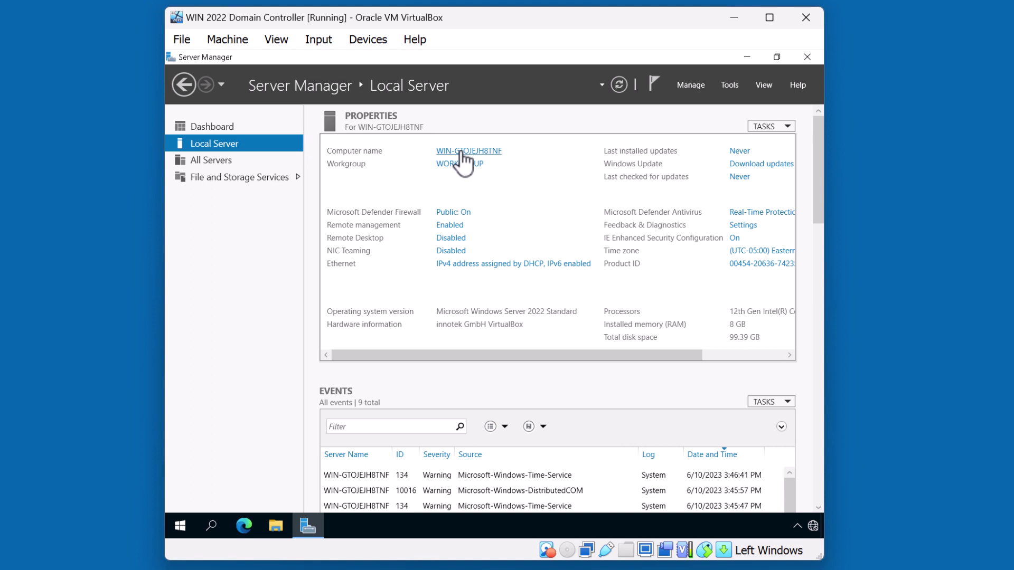
Step: Change the computer name to SERVERA and close System Properties, leaving a restart pending
{"action": "left_click", "coordinate": [460, 153]}
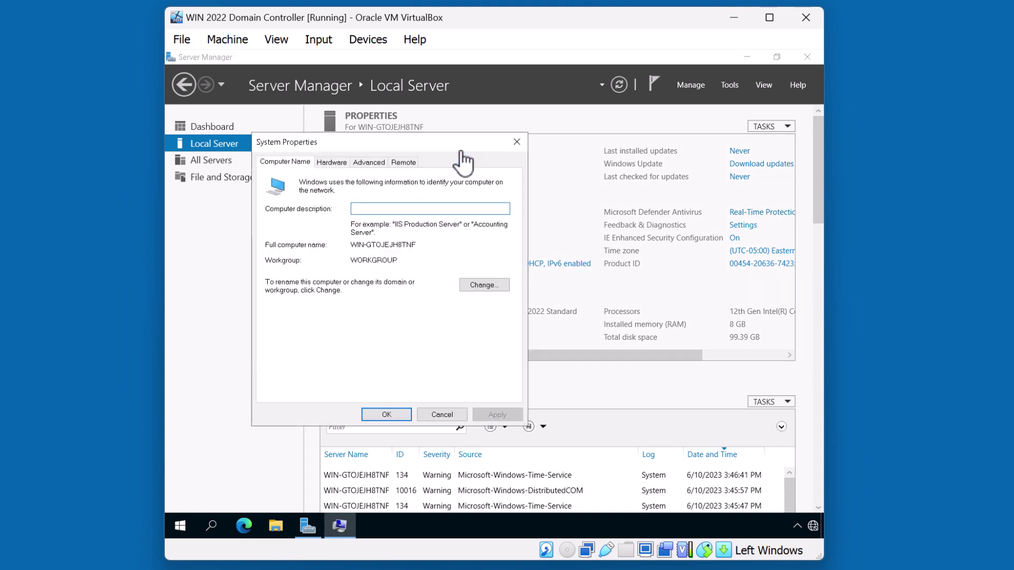
{"action": "left_click", "coordinate": [482, 286]}
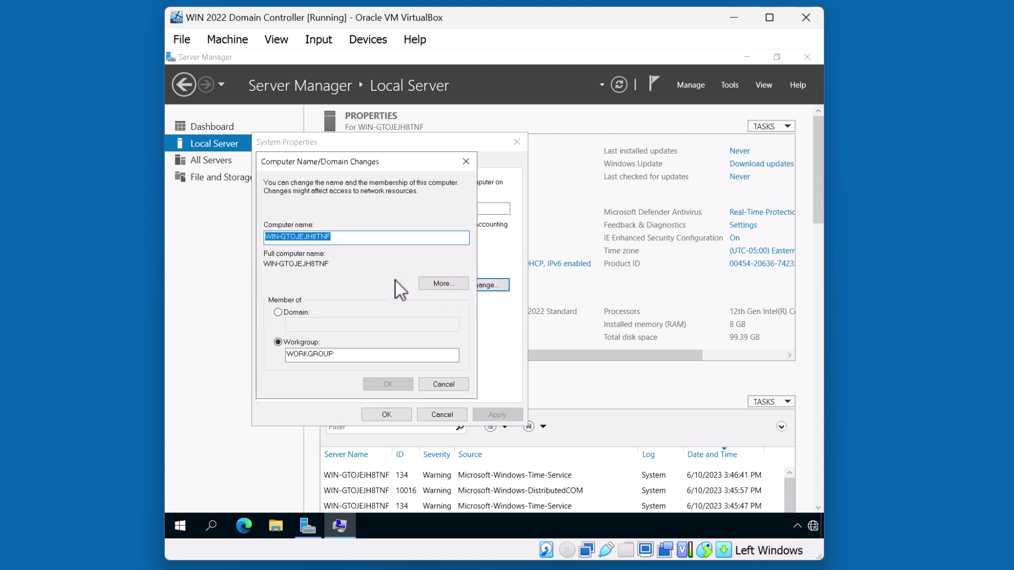
{"action": "type", "text": "SERVERA"}
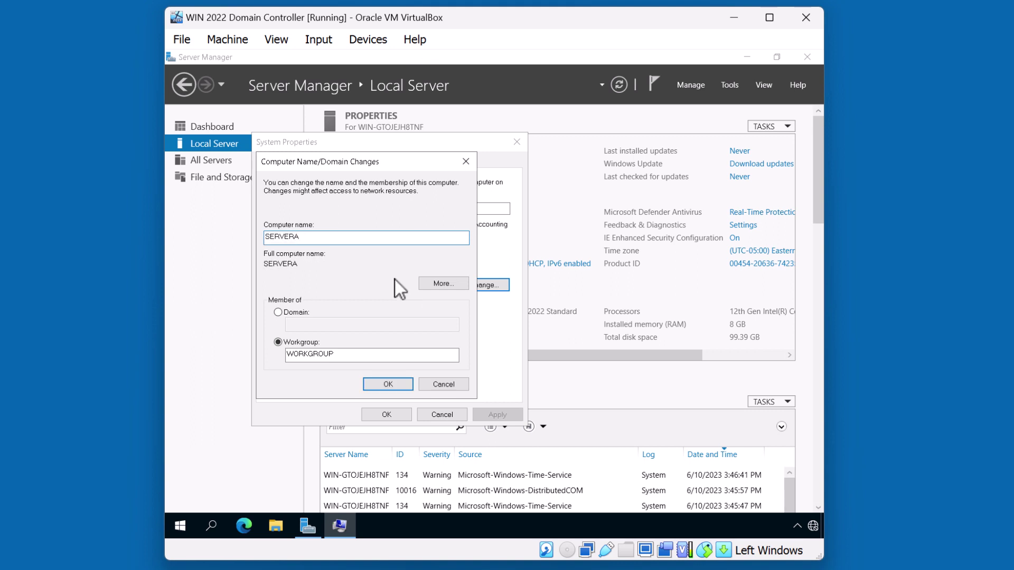
{"action": "left_click", "coordinate": [388, 385]}
{"action": "left_click", "coordinate": [578, 307]}
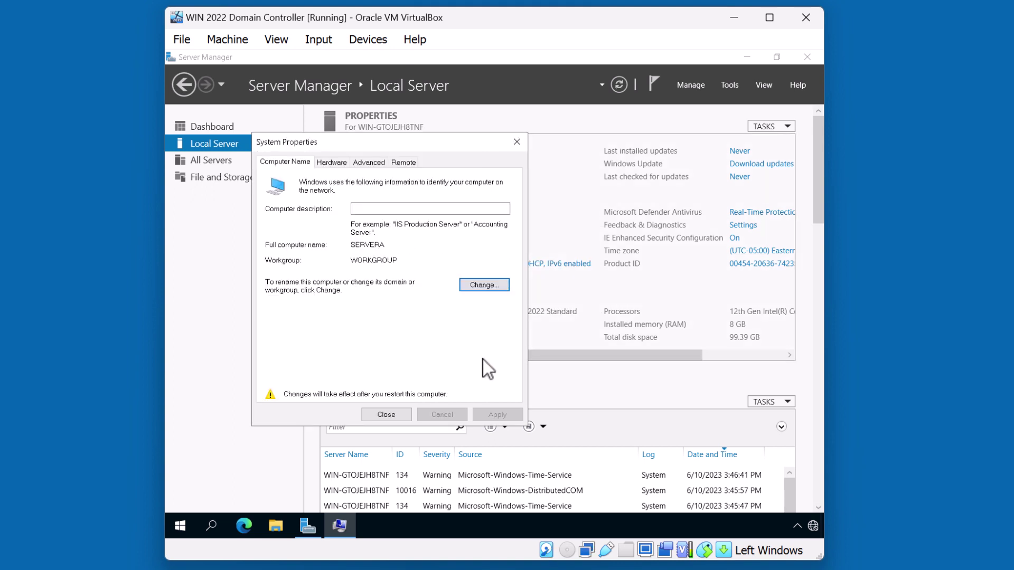
{"action": "left_click", "coordinate": [386, 414]}
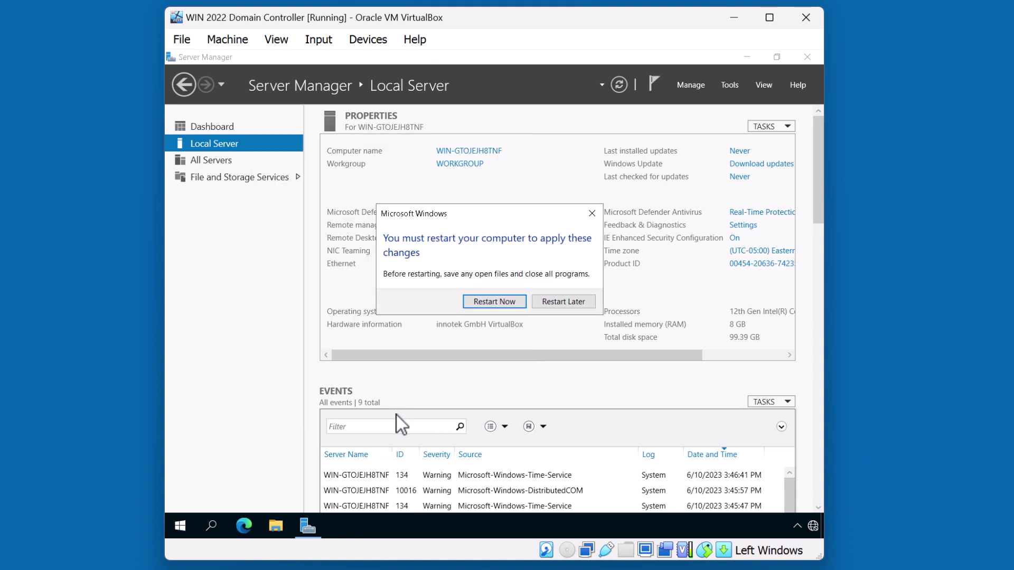
Step: Restart the VM and sign back in as Administrator with the account password
{"action": "left_click", "coordinate": [489, 302]}
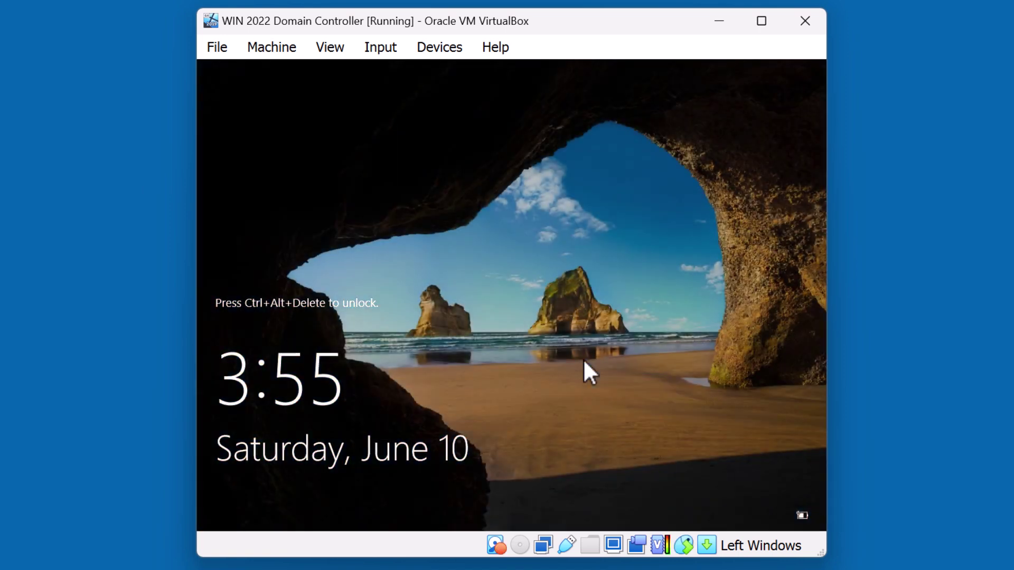
{"action": "left_click", "coordinate": [378, 50]}
{"action": "left_click", "coordinate": [653, 127]}
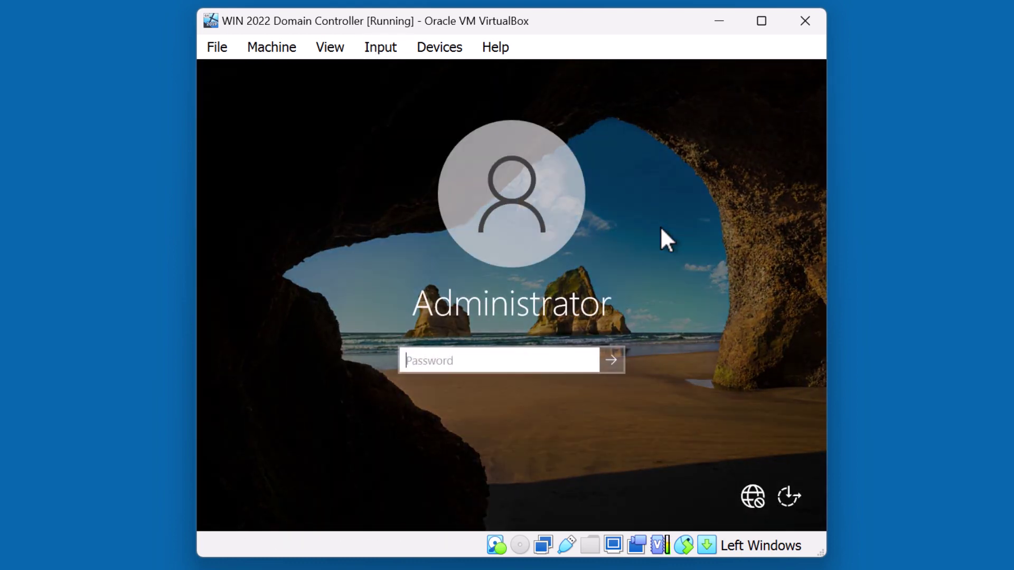
{"action": "type", "text": "P@ssw0rd"}
{"action": "key", "text": "Return"}
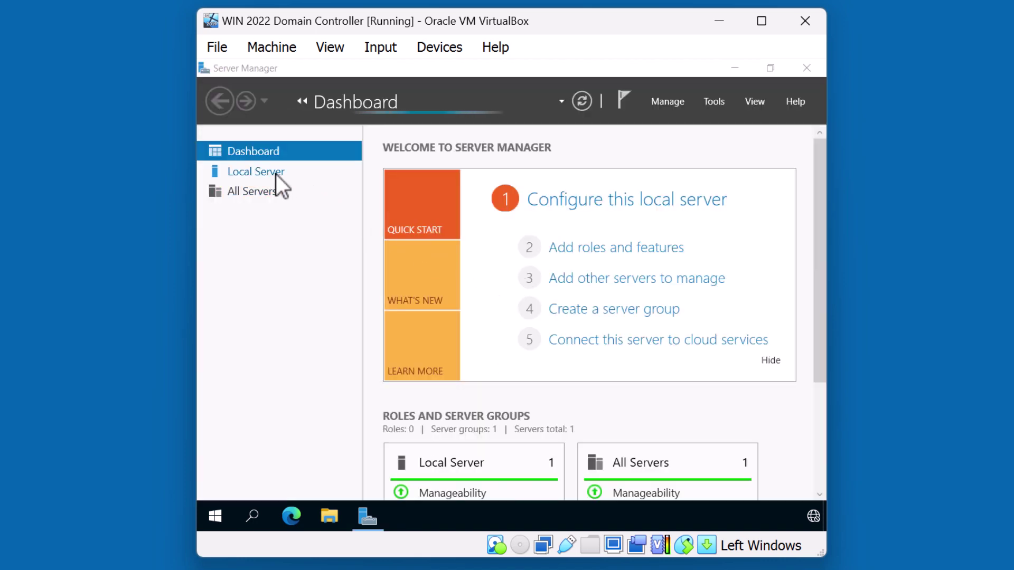
Step: Open the Ethernet adapter's properties and select Internet Protocol Version 4 (TCP/IPv4)
{"action": "left_click", "coordinate": [276, 173]}
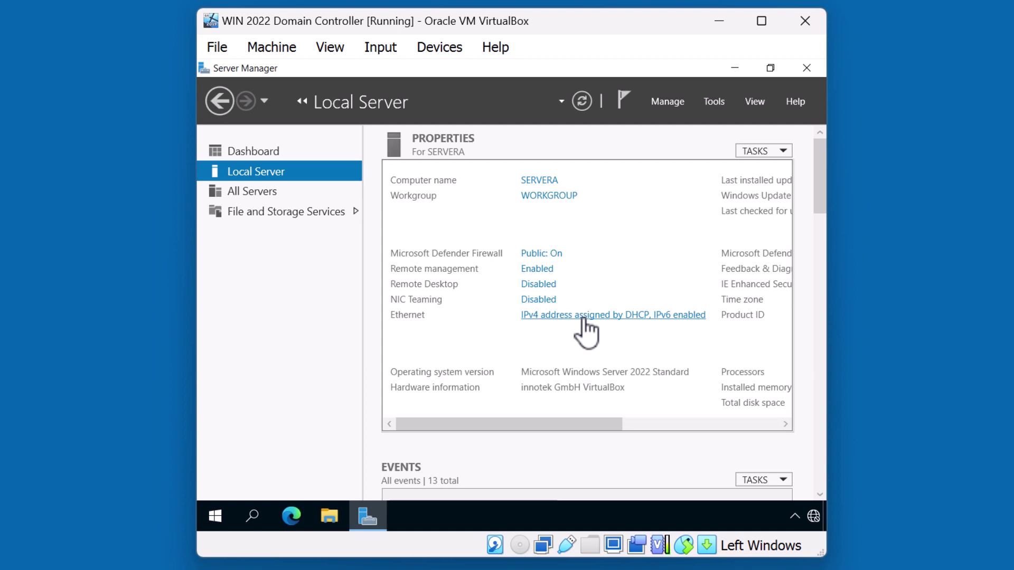
{"action": "left_click", "coordinate": [583, 315]}
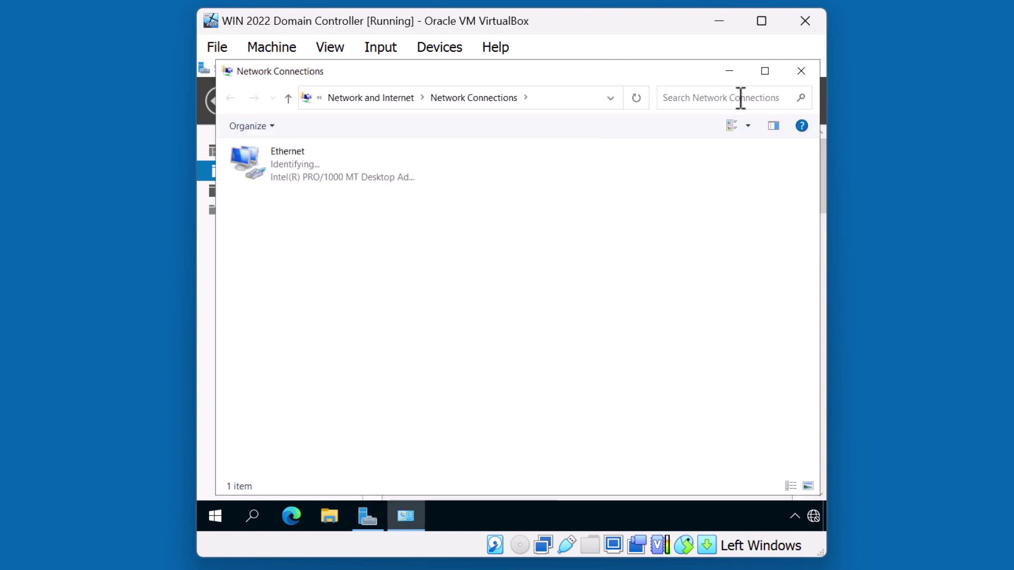
{"action": "left_click", "coordinate": [760, 70]}
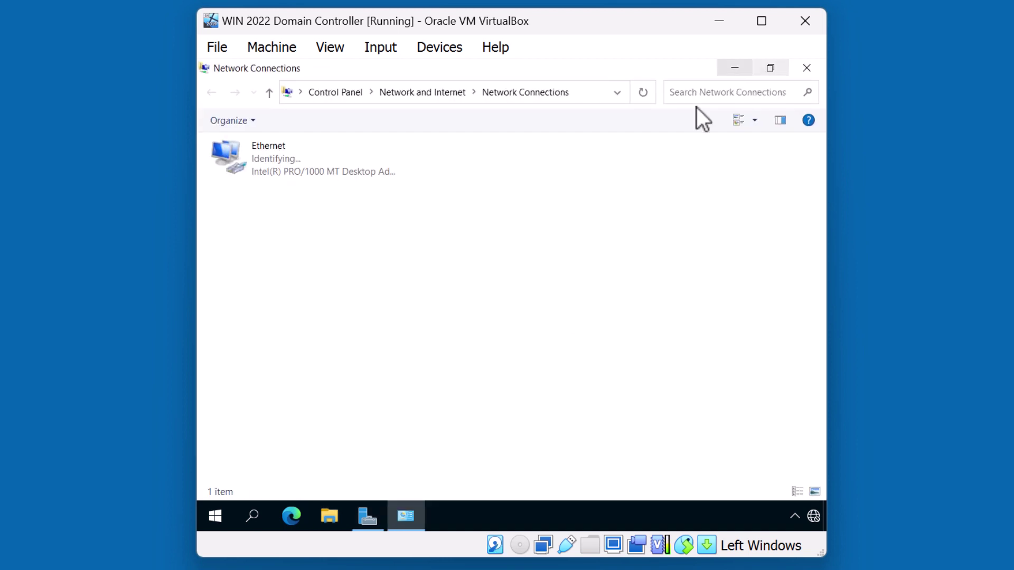
{"action": "right_click", "coordinate": [282, 160]}
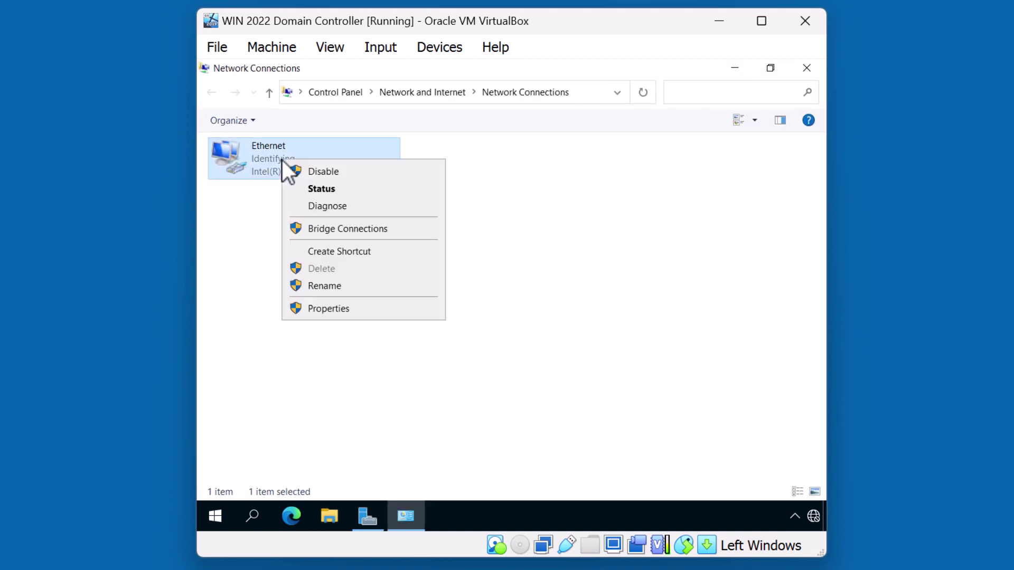
{"action": "left_click", "coordinate": [319, 309]}
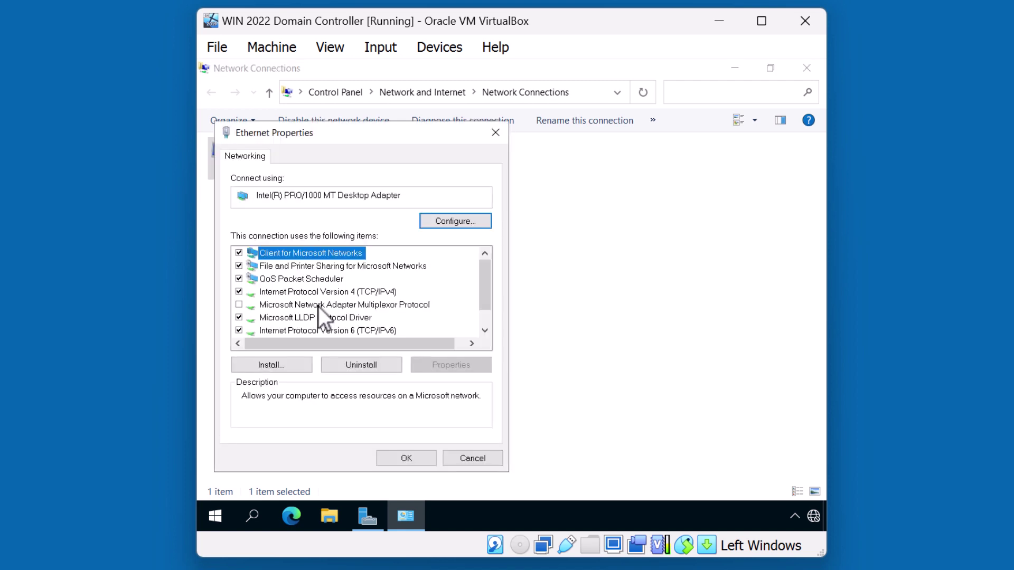
{"action": "left_click", "coordinate": [331, 293]}
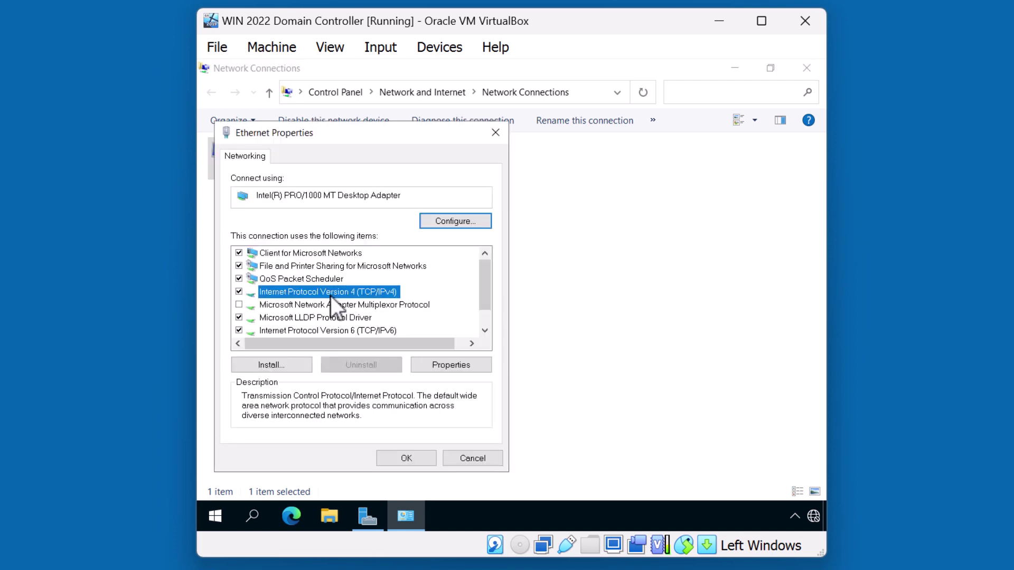
Step: Set Ethernet IPv4 to static 192.168.1.1, mask 255.255.255.0, preferred DNS 127.0.0.1
{"action": "left_click", "coordinate": [442, 366]}
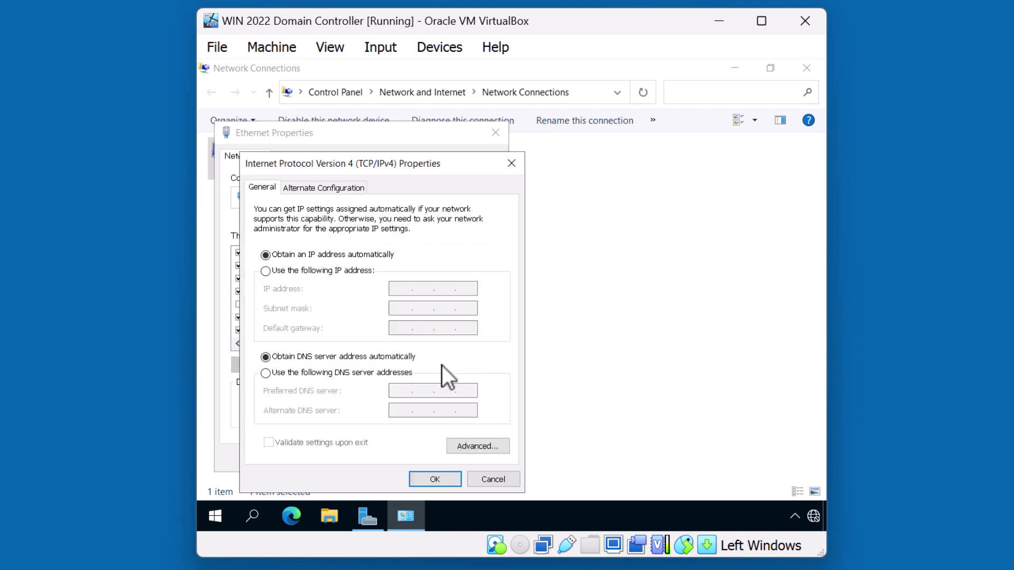
{"action": "left_click_drag", "start_coordinate": [437, 164], "coordinate": [548, 149]}
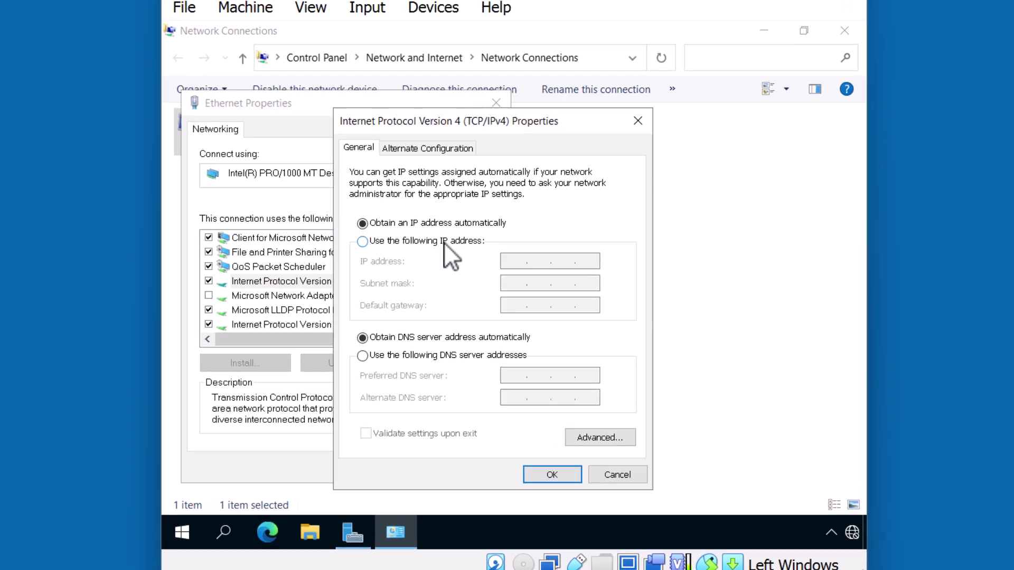
{"action": "left_click", "coordinate": [443, 256]}
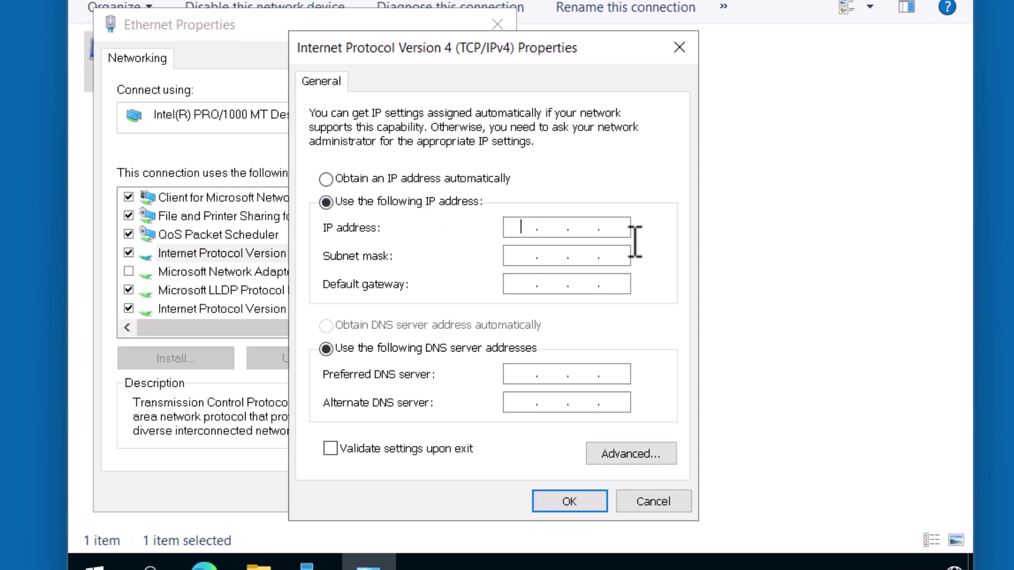
{"action": "type", "text": "192 . 168 . 1 . 1"}
{"action": "key", "text": "Tab"}
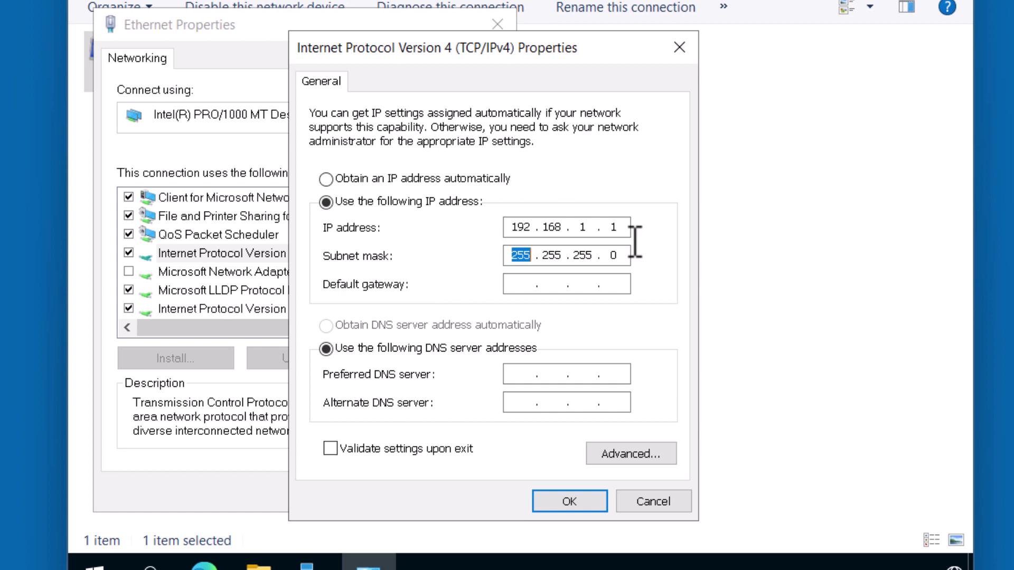
{"action": "left_click", "coordinate": [527, 380]}
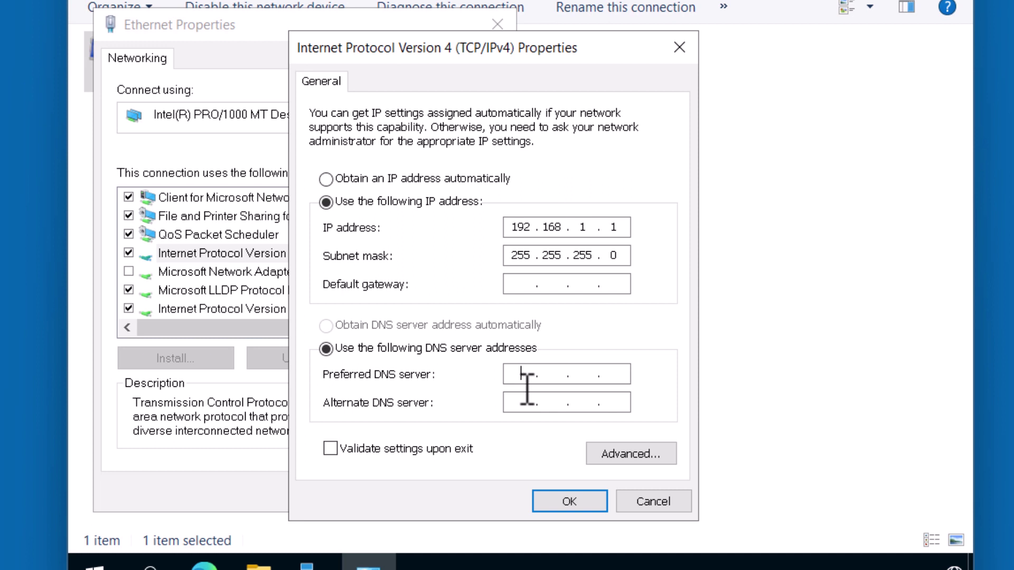
{"action": "type", "text": "127 . 0 . 0 . 1"}
{"action": "left_click", "coordinate": [569, 500]}
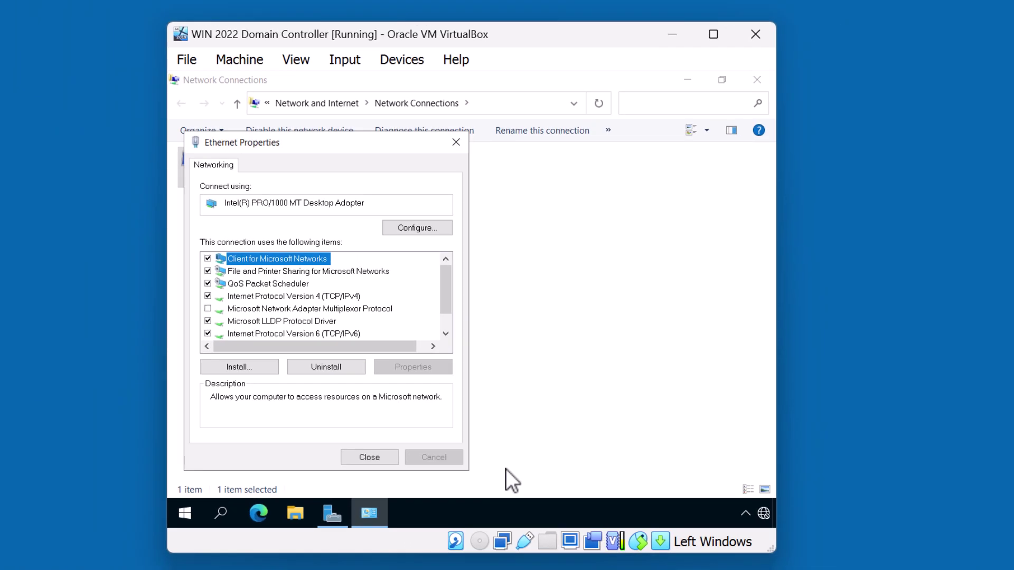
Step: Close the network windows and refresh Local Server so Ethernet shows 192.168.1.1
{"action": "left_click", "coordinate": [384, 458]}
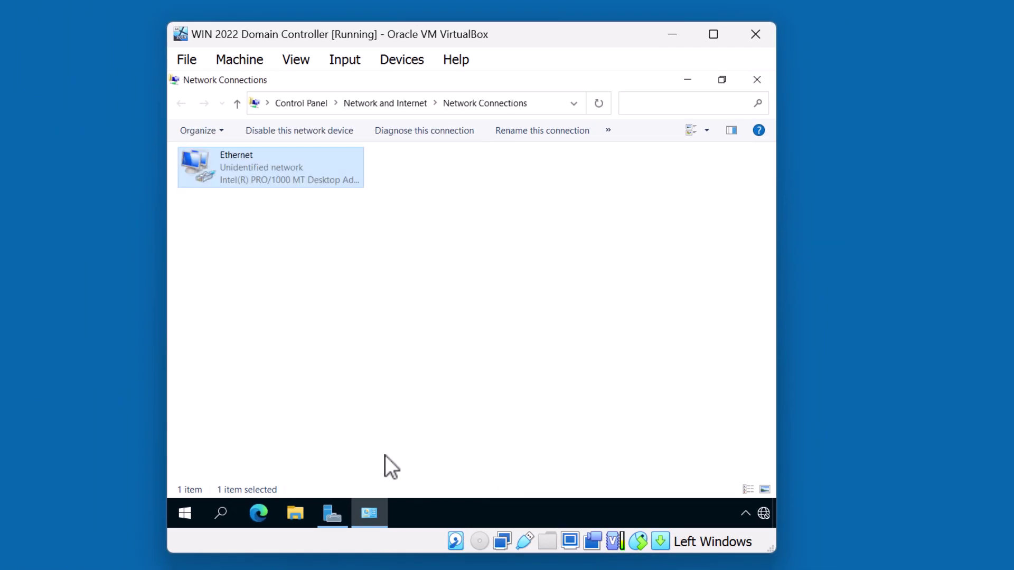
{"action": "left_click", "coordinate": [758, 80]}
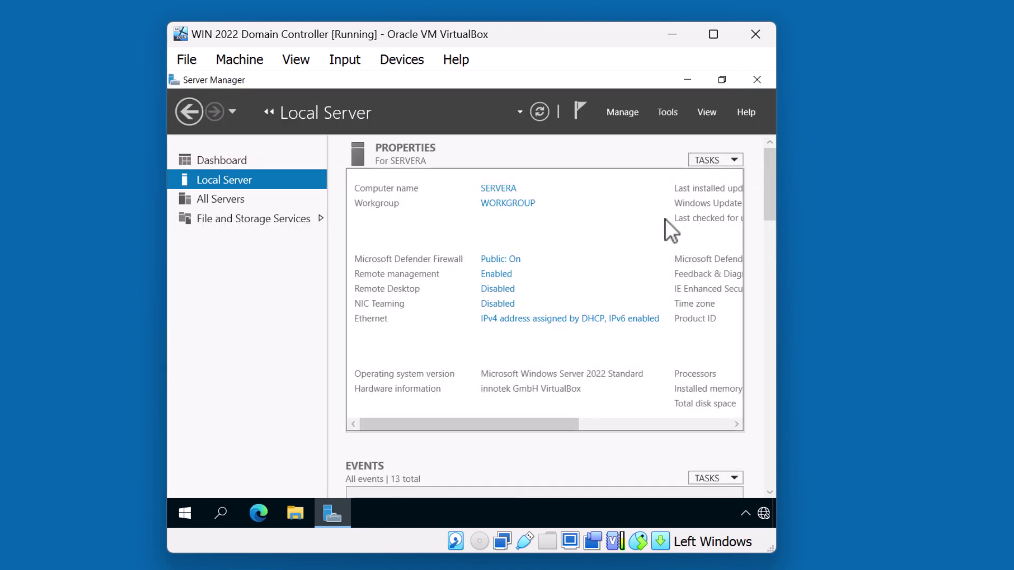
{"action": "left_click", "coordinate": [539, 112]}
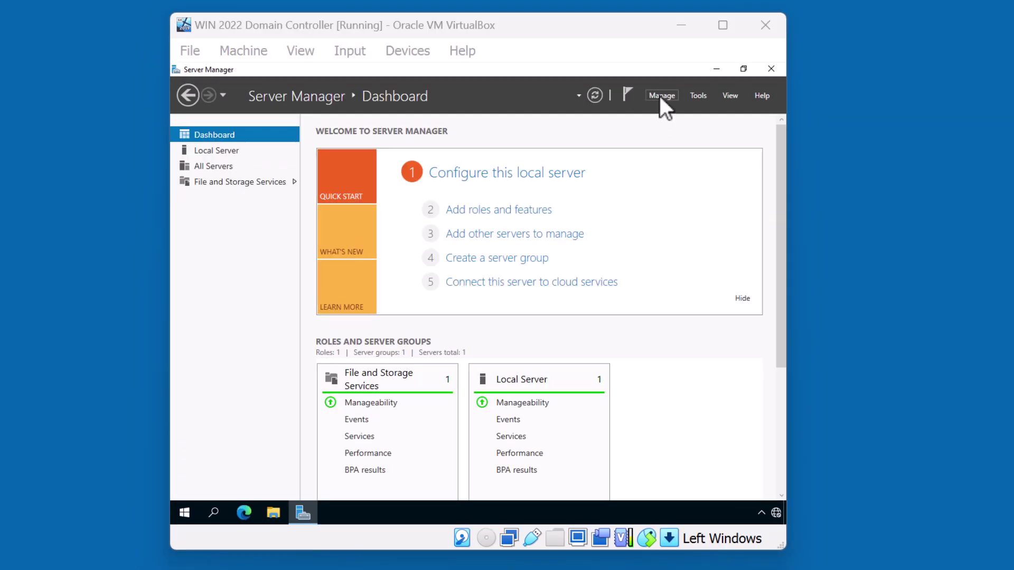
{"action": "left_click", "coordinate": [660, 97]}
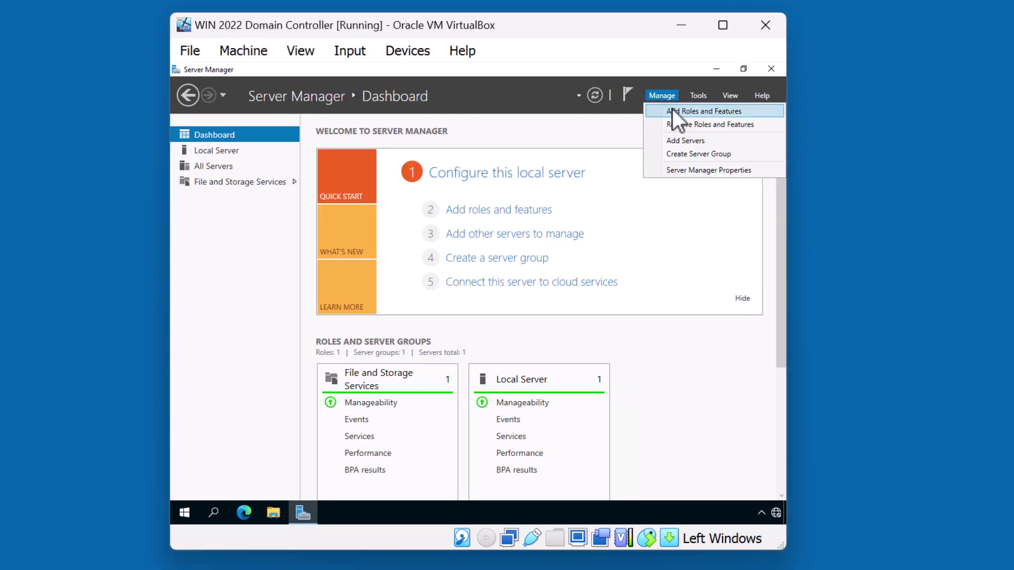
Step: Launch the Add Roles and Features Wizard and keep Role-based installation
{"action": "left_click", "coordinate": [673, 109]}
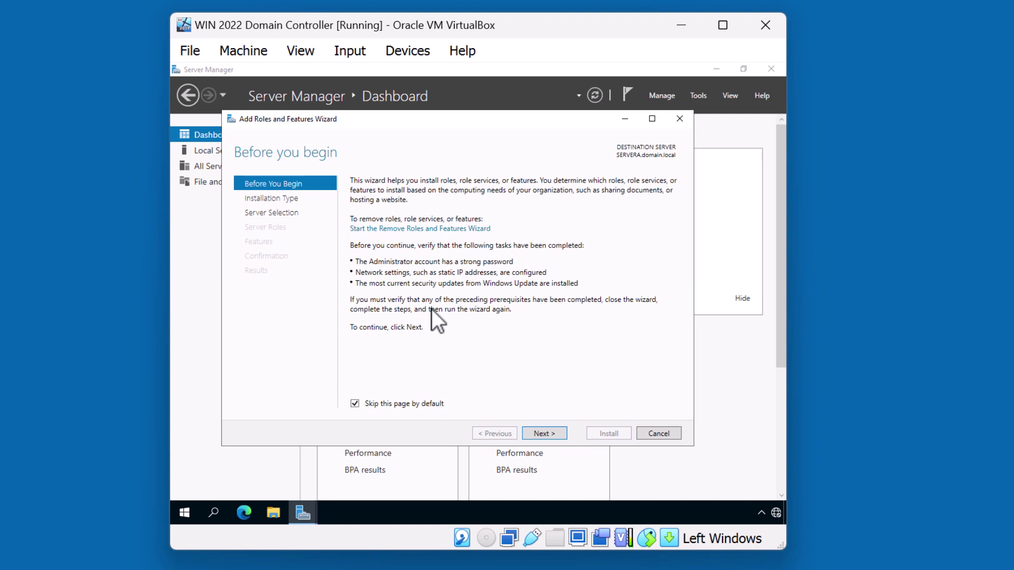
{"action": "left_click", "coordinate": [536, 431]}
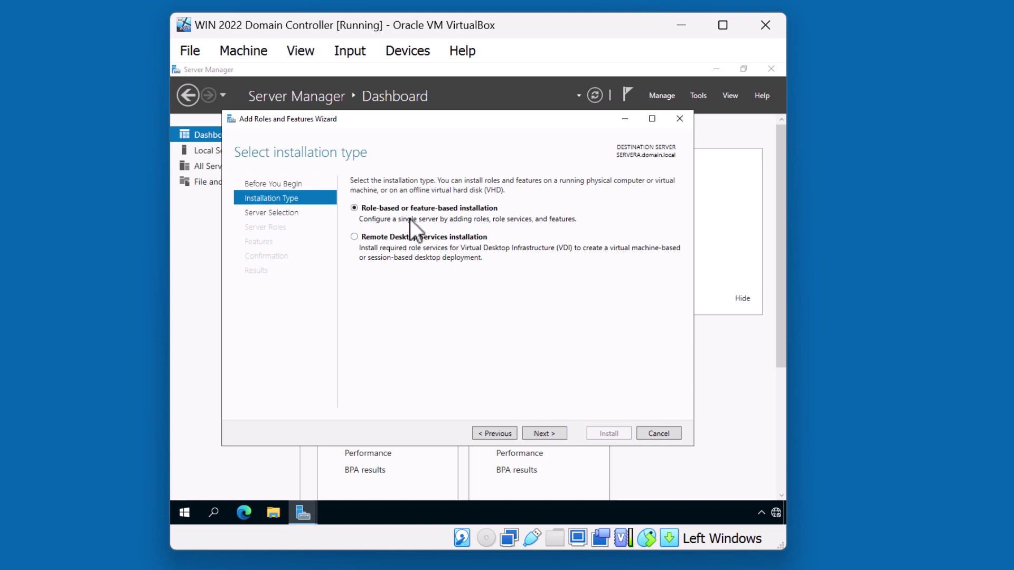
{"action": "left_click", "coordinate": [543, 432]}
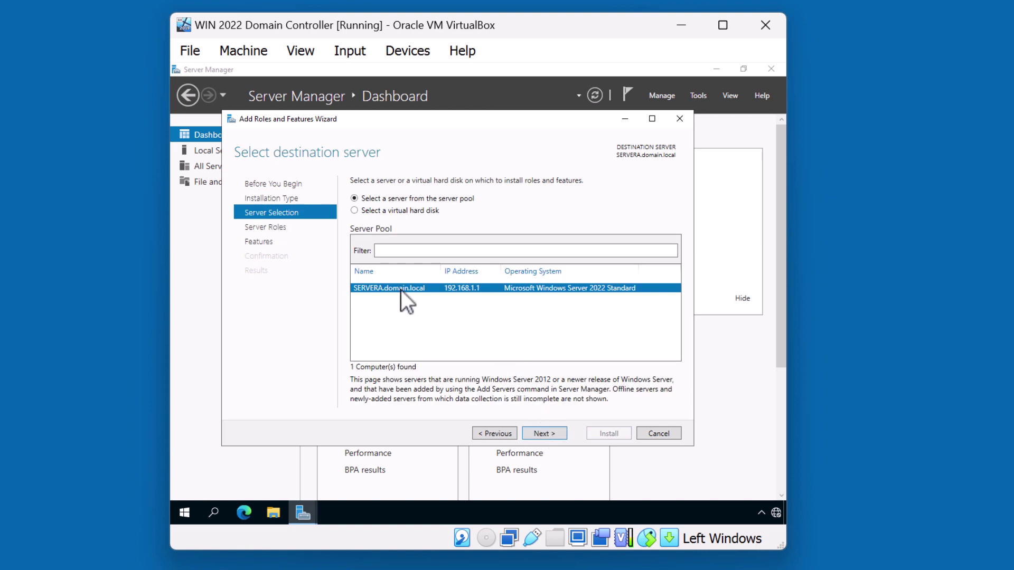
Step: Install Active Directory Domain Services plus management tools on SERVERA.domain.local
{"action": "left_click", "coordinate": [548, 432]}
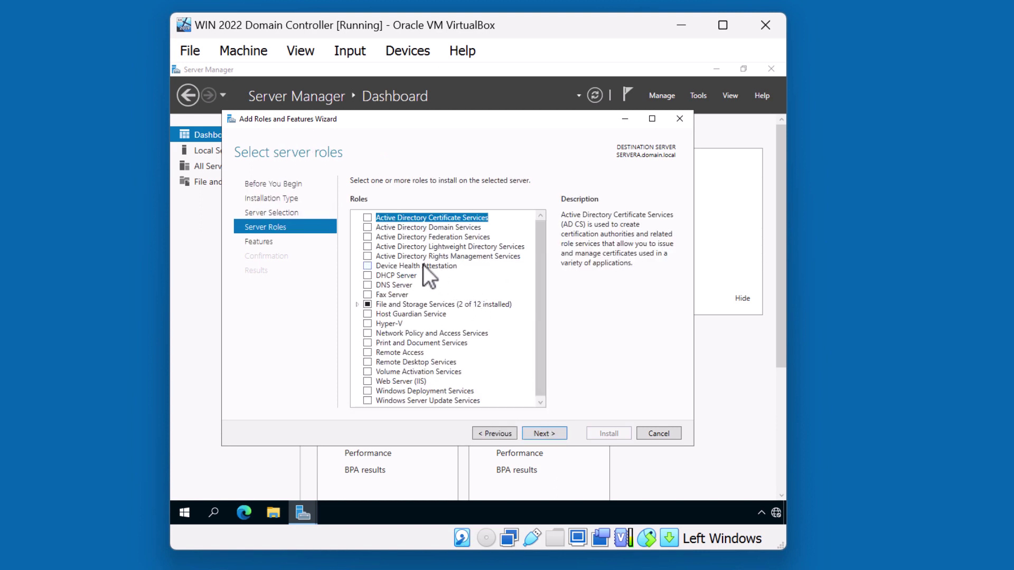
{"action": "left_click", "coordinate": [368, 227]}
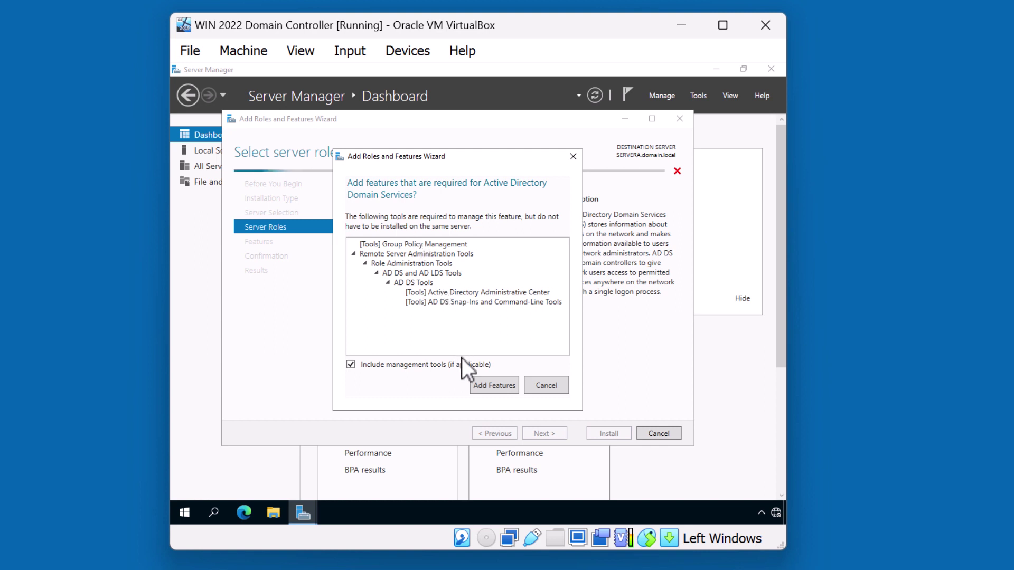
{"action": "left_click", "coordinate": [484, 386]}
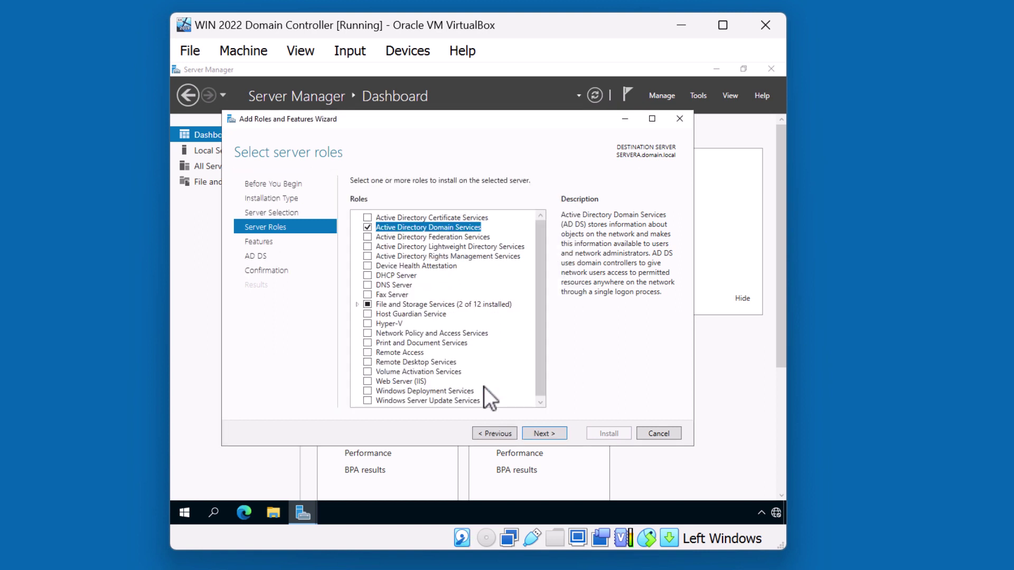
{"action": "left_click", "coordinate": [537, 432]}
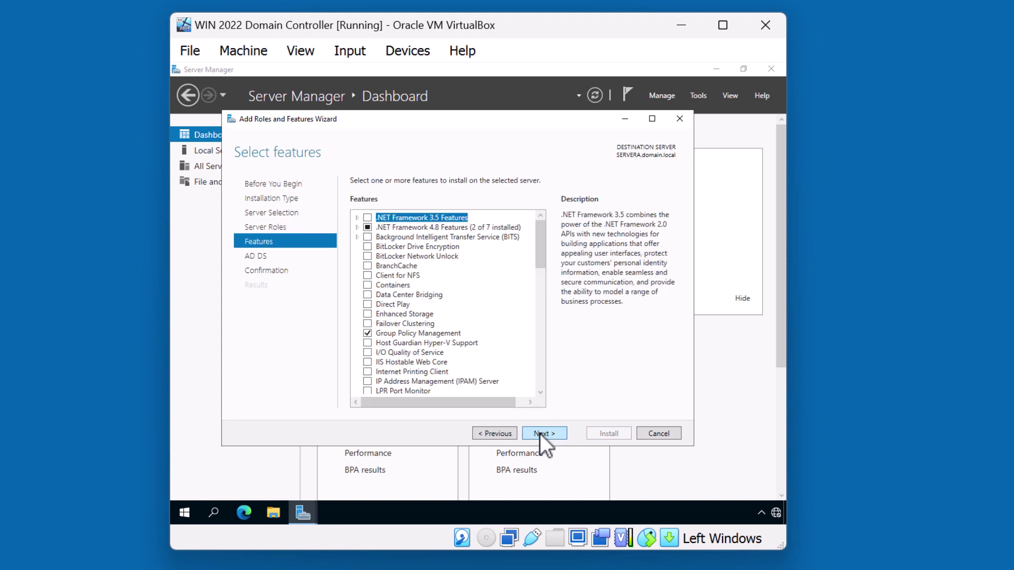
{"action": "left_click", "coordinate": [540, 433]}
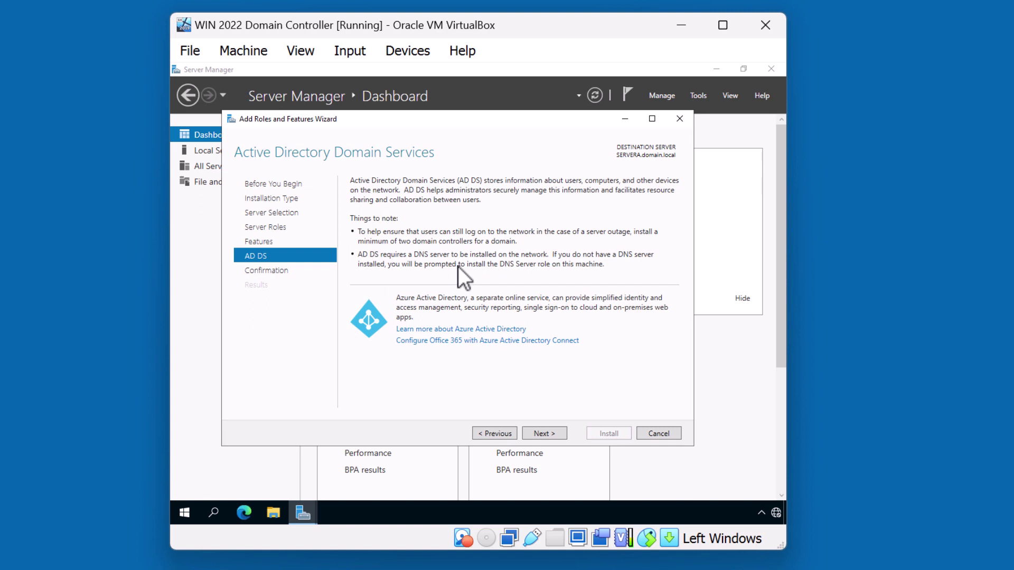
{"action": "left_click", "coordinate": [544, 433]}
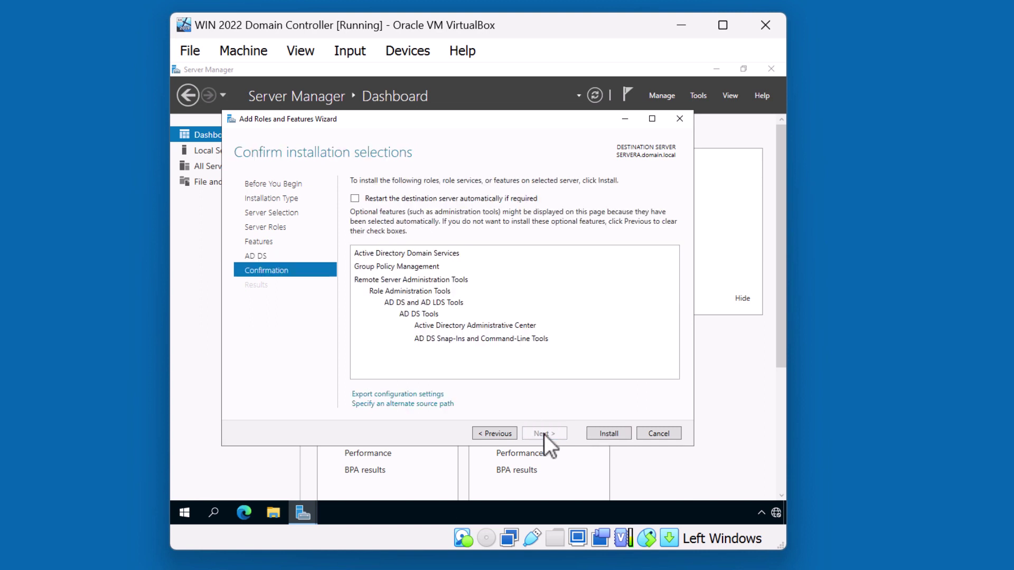
{"action": "left_click", "coordinate": [597, 432]}
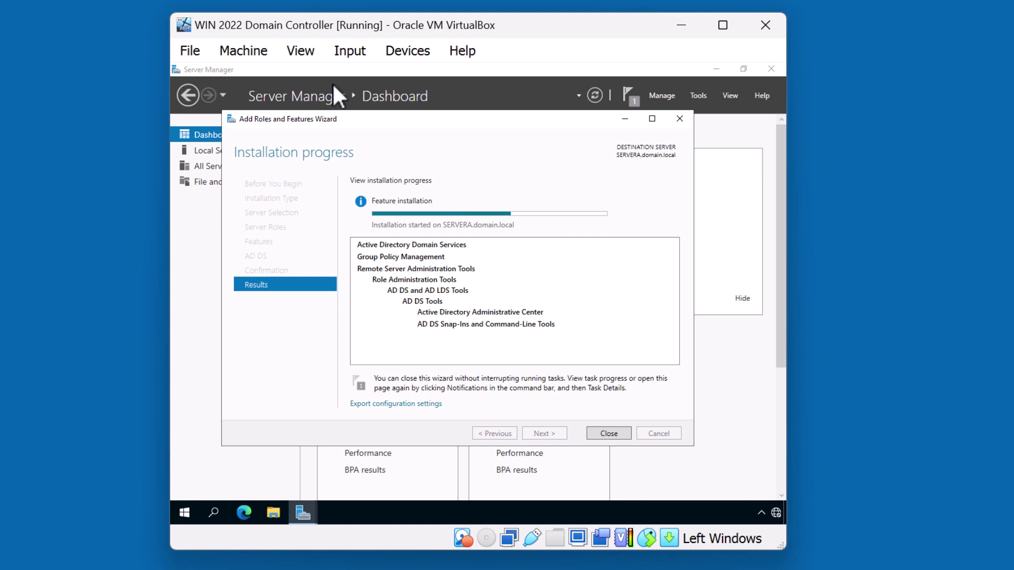
{"action": "left_click", "coordinate": [243, 5]}
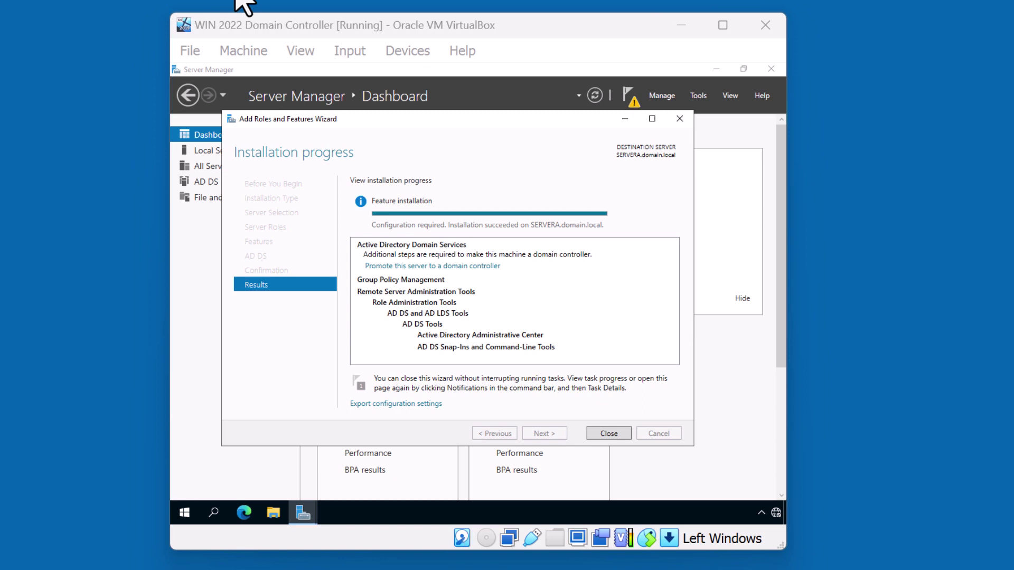
Step: Start promotion to domain controller with a new forest whose root domain is domain.local
{"action": "left_click", "coordinate": [381, 267]}
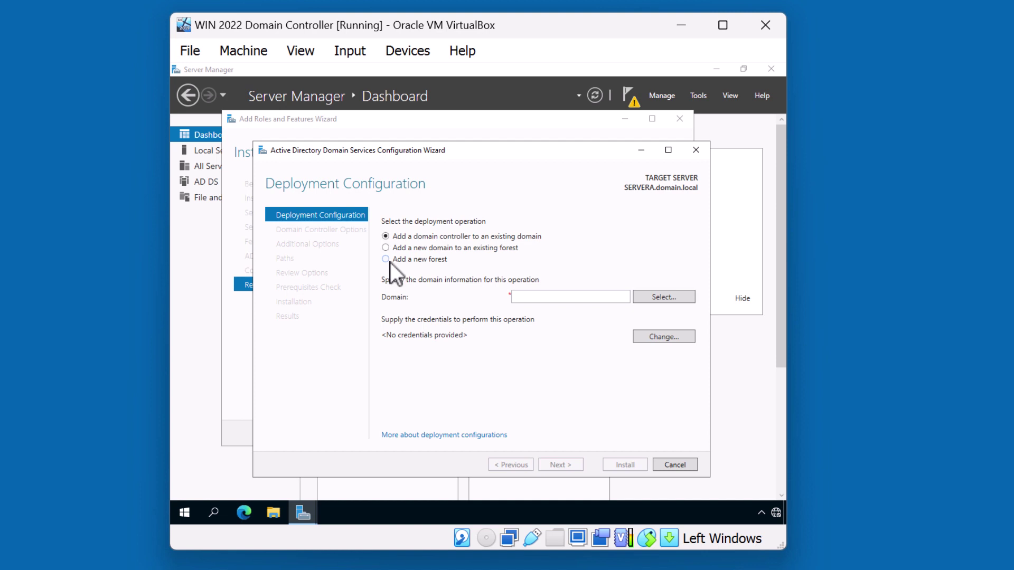
{"action": "left_click", "coordinate": [385, 259]}
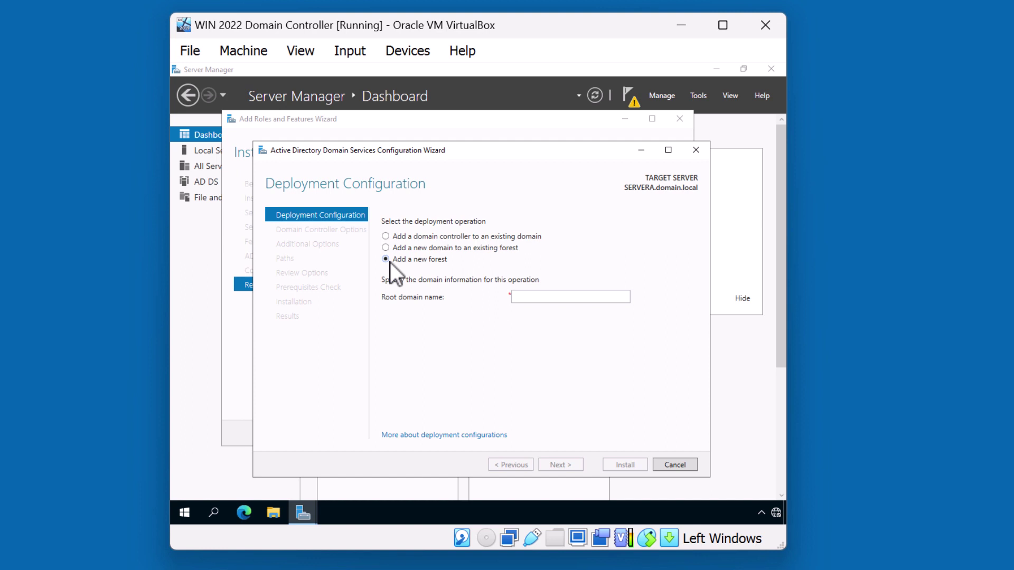
{"action": "left_click", "coordinate": [532, 302]}
{"action": "type", "text": "dom"}
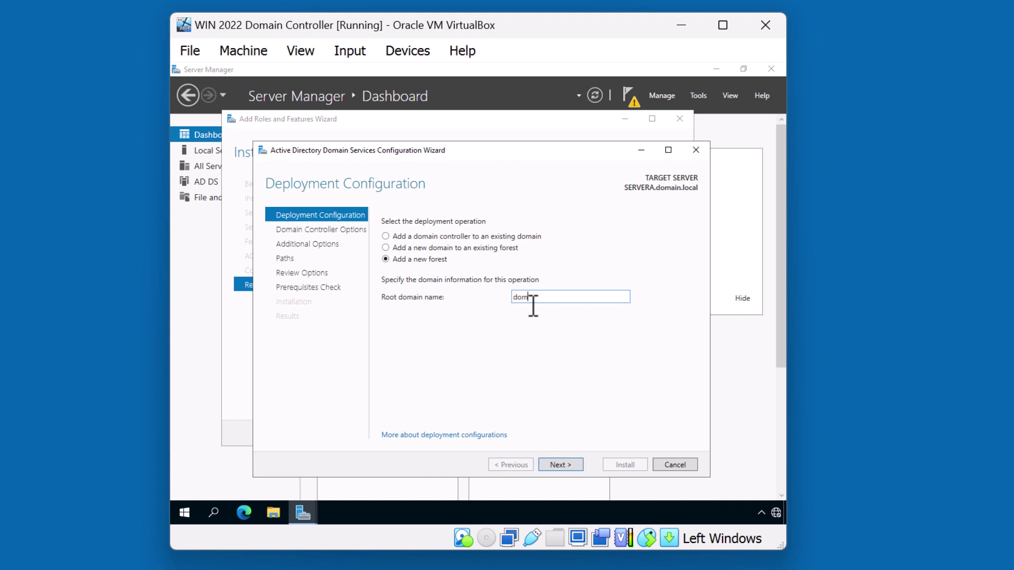
{"action": "type", "text": "ain.local"}
Step: Enter and confirm the DSRM password, keeping DNS server and Global Catalog enabled
{"action": "left_click", "coordinate": [556, 466]}
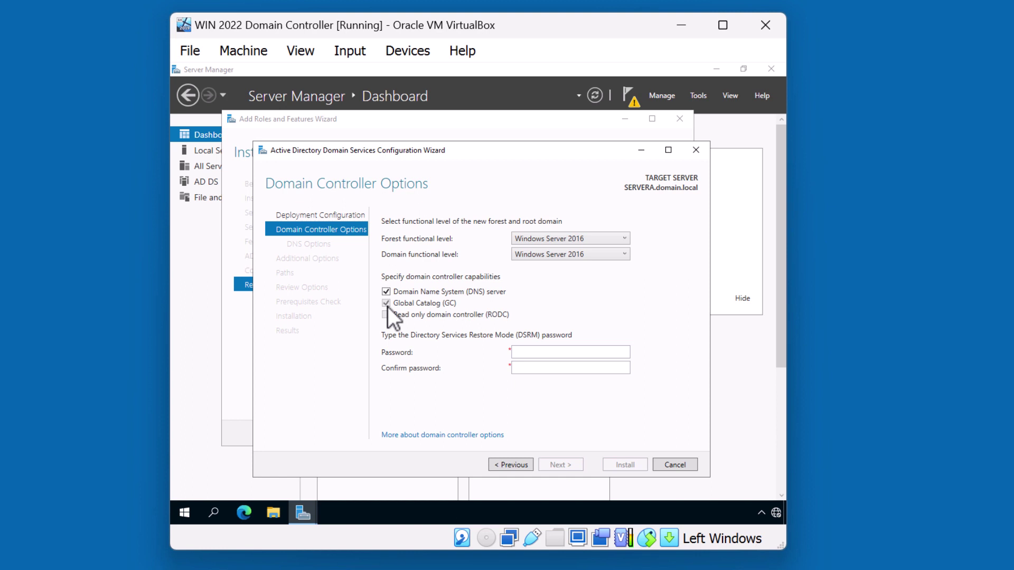
{"action": "left_click", "coordinate": [530, 354]}
{"action": "type", "text": "Password1"}
{"action": "key", "text": "Tab"}
{"action": "type", "text": "Pa"}
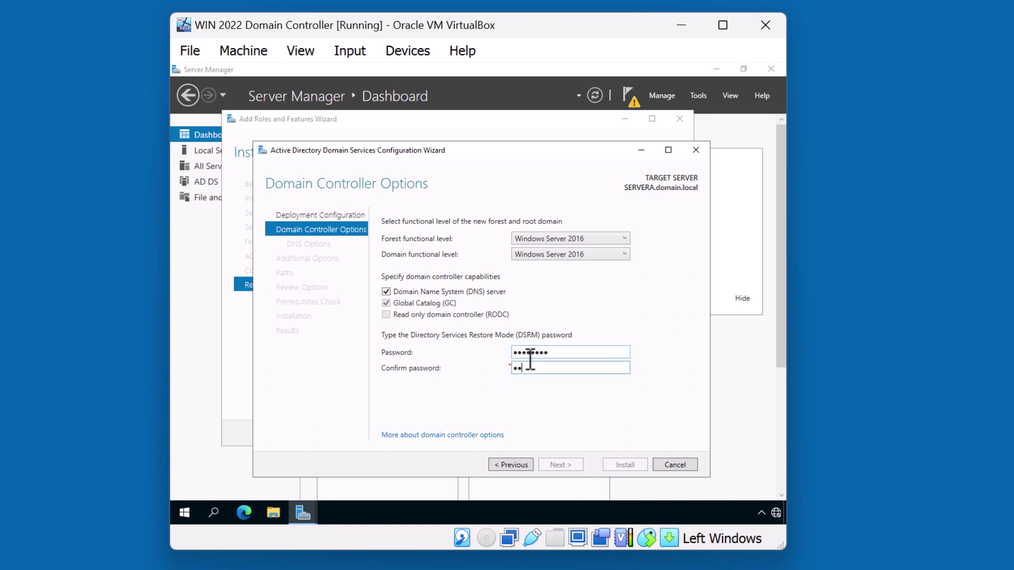
{"action": "type", "text": "ssword1"}
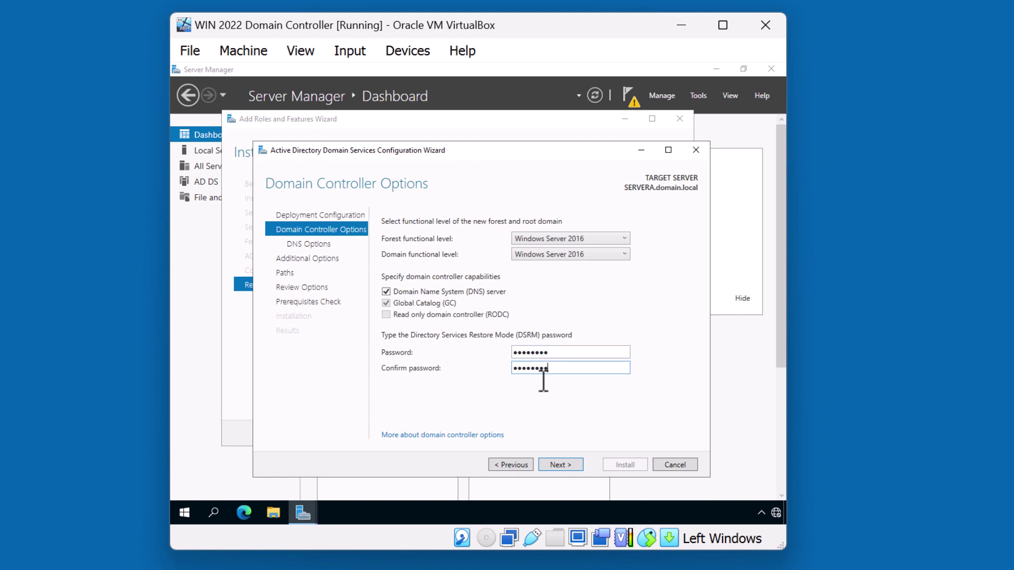
{"action": "left_click", "coordinate": [561, 464]}
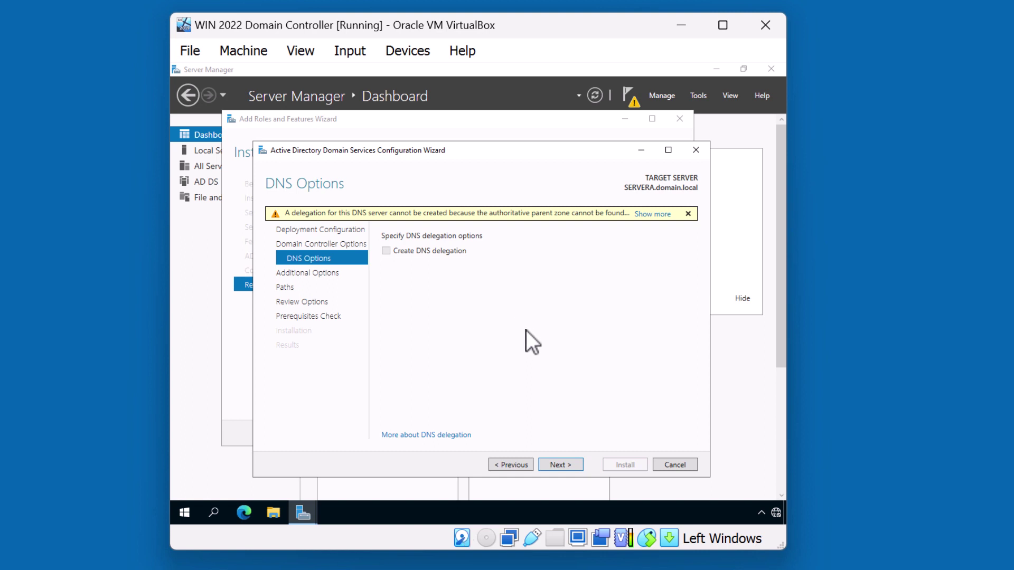
Step: Skip DNS delegation, keep NetBIOS name DOMAIN and default paths, reaching Review Options
{"action": "left_click", "coordinate": [561, 464]}
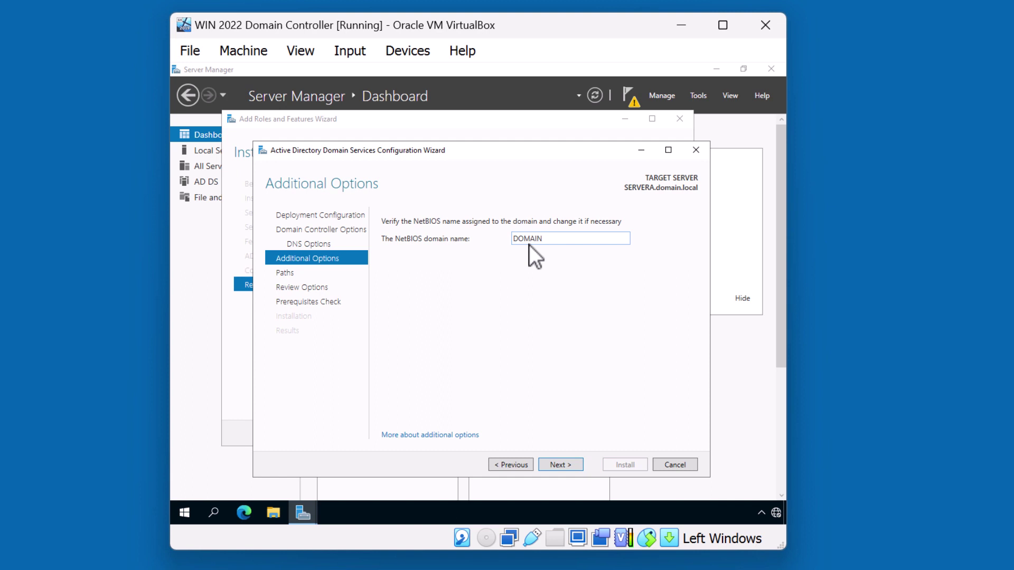
{"action": "left_click", "coordinate": [554, 462]}
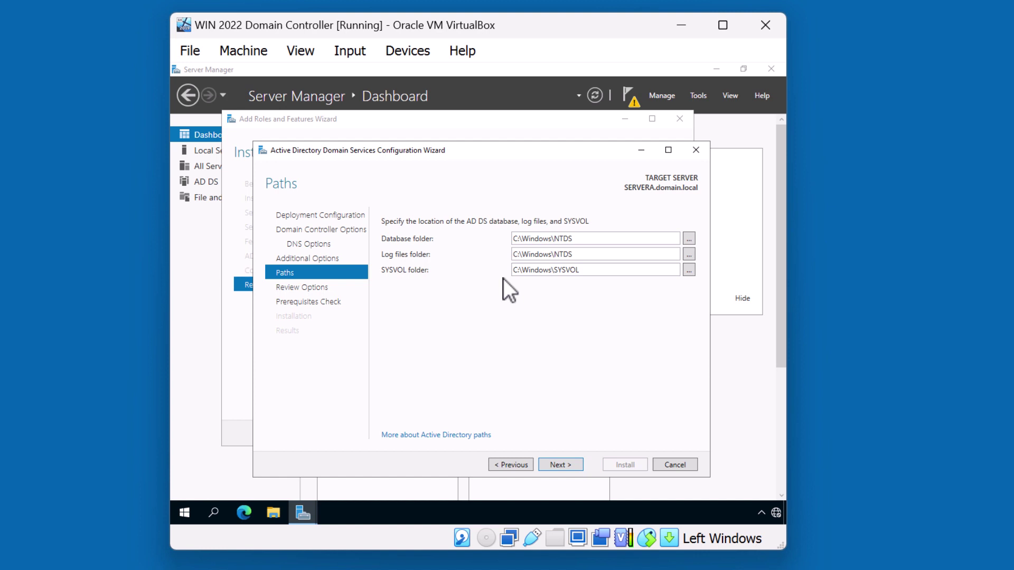
{"action": "left_click", "coordinate": [561, 465]}
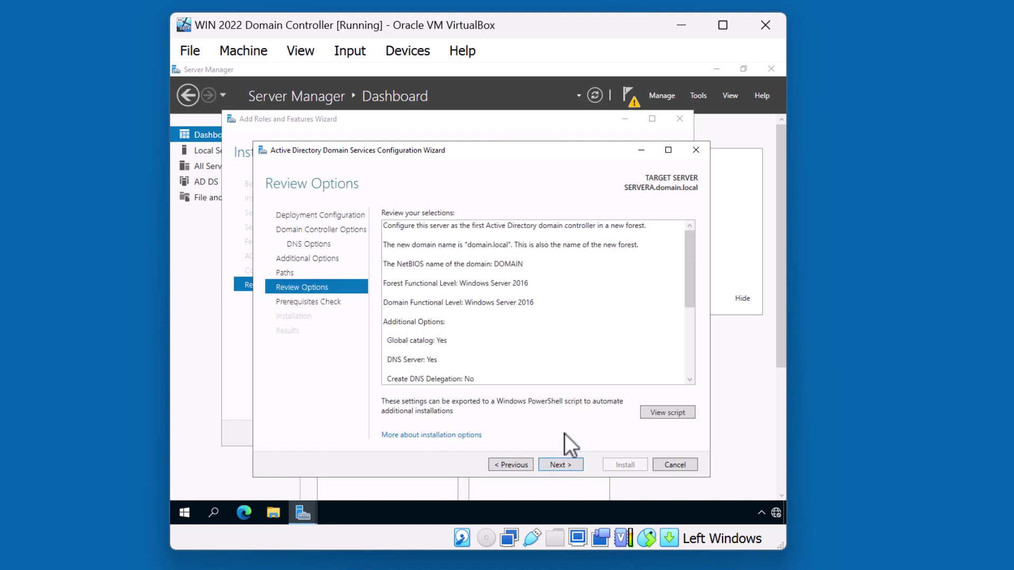
Step: Run the prerequisite checks and scroll the results to confirm every check passed
{"action": "left_click", "coordinate": [569, 462]}
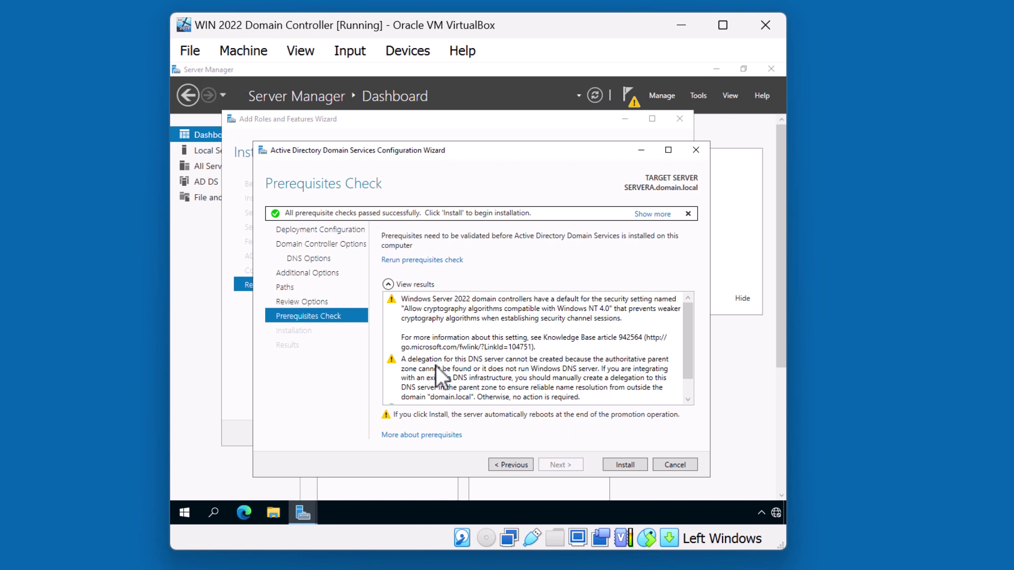
{"action": "left_click", "coordinate": [688, 400]}
{"action": "left_click", "coordinate": [688, 400]}
{"action": "left_click", "coordinate": [687, 400]}
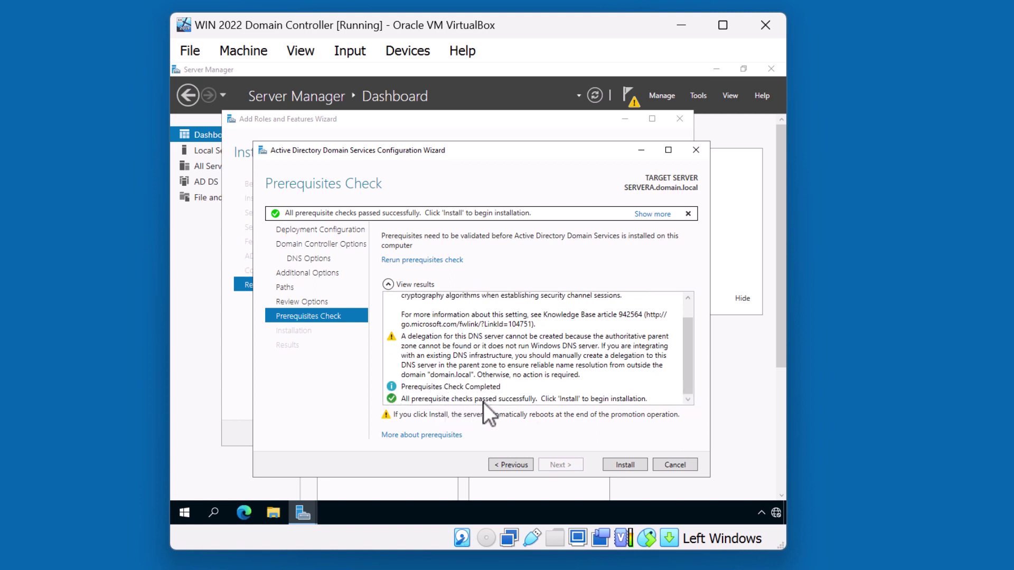
Step: Install AD DS and let SERVERA reboot automatically to the lock screen
{"action": "left_click", "coordinate": [626, 465]}
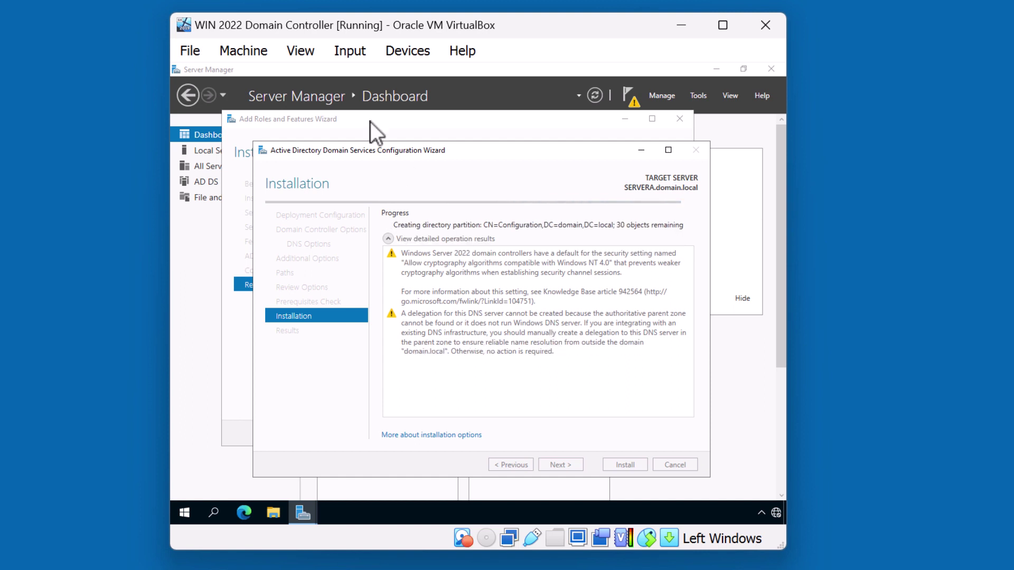
{"action": "left_click", "coordinate": [256, 3]}
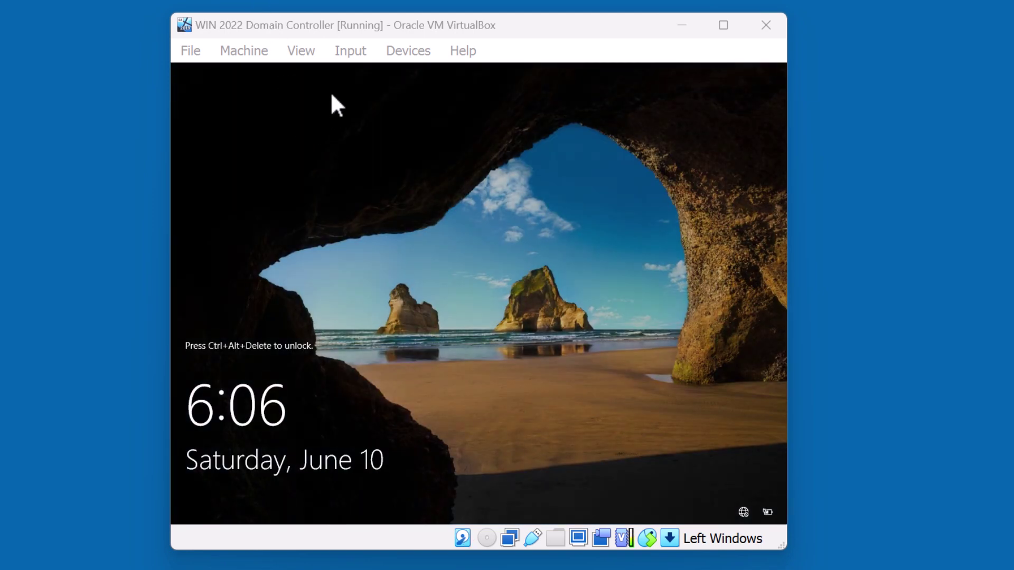
Step: Sign in to domain.local as Administrator with the account password
{"action": "key", "text": "super+Delete"}
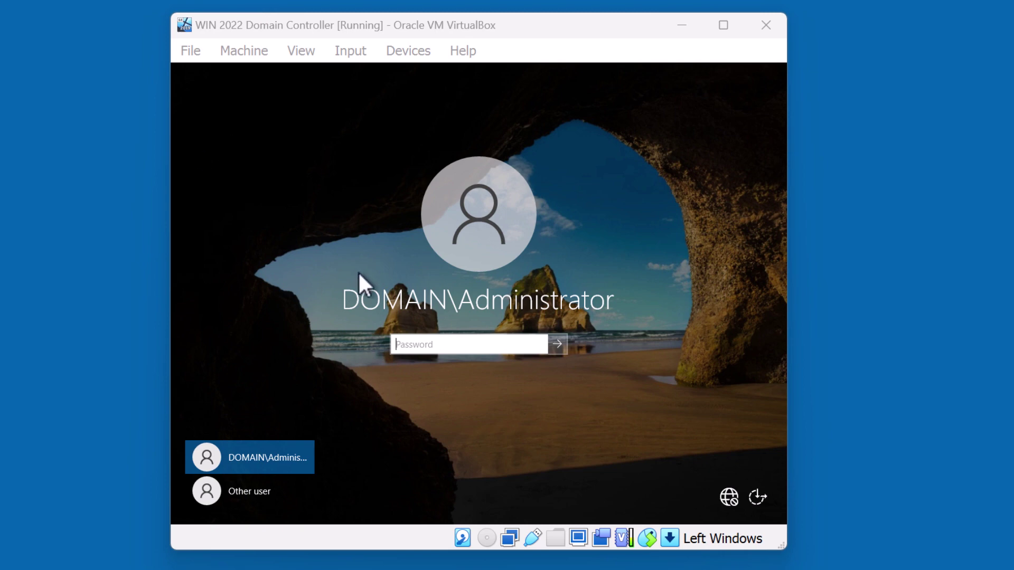
{"action": "left_click", "coordinate": [417, 349]}
{"action": "type", "text": "********"}
{"action": "key", "text": "Return"}
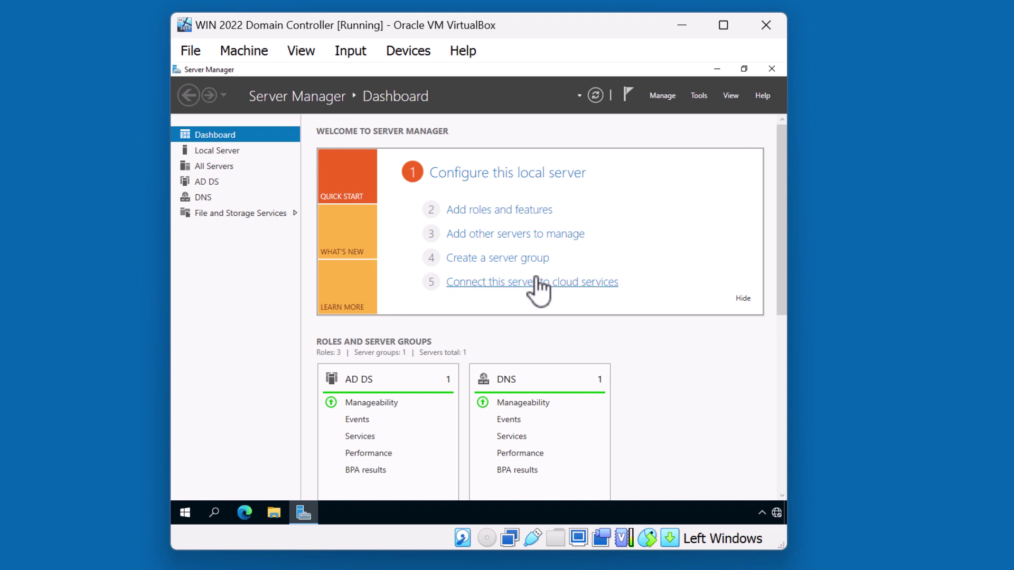
Step: Open Active Directory Users and Computers maximized and list domain.local's Domain Controllers, showing SERVERA
{"action": "left_click", "coordinate": [702, 98]}
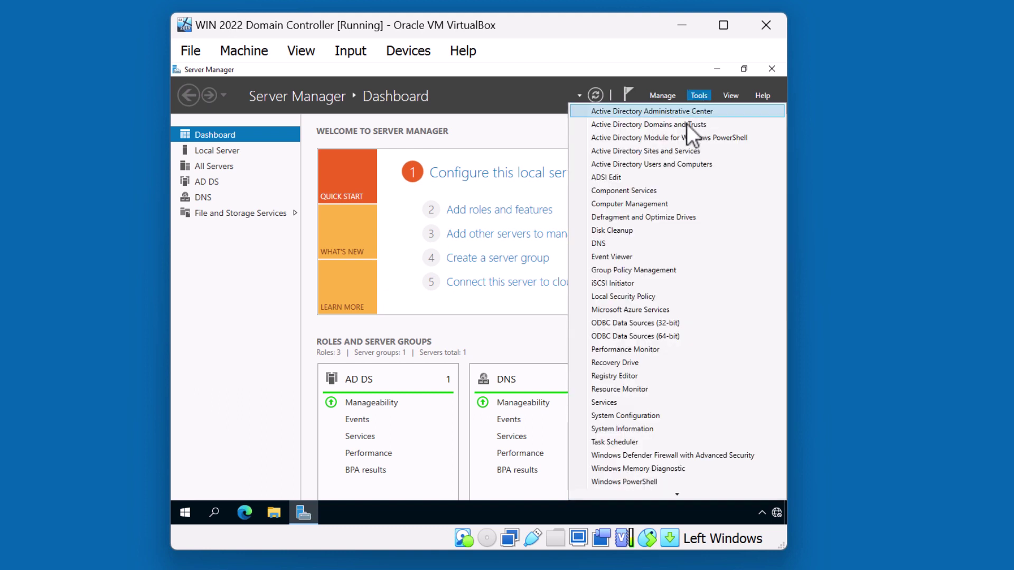
{"action": "left_click", "coordinate": [611, 165]}
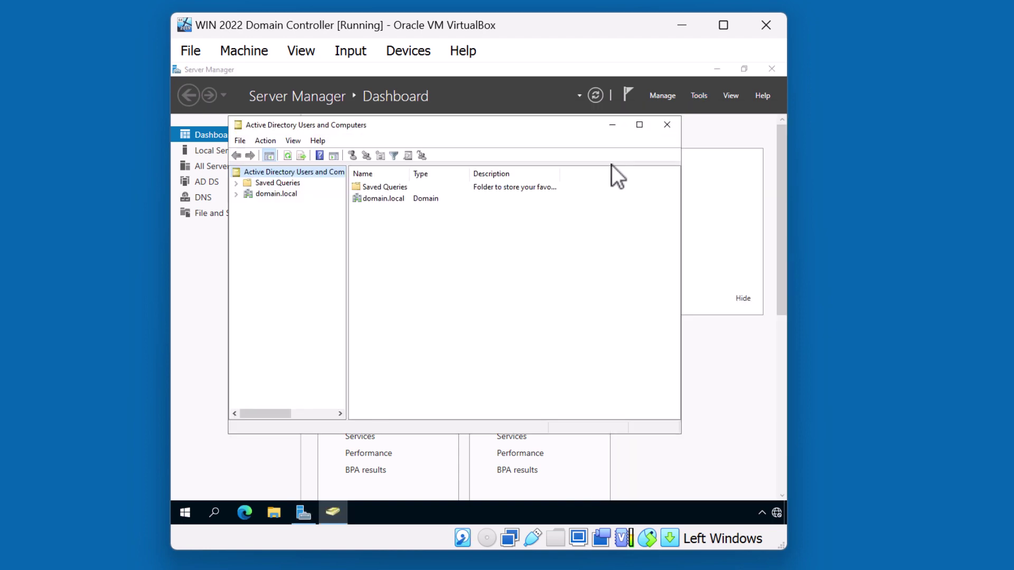
{"action": "left_click", "coordinate": [640, 127]}
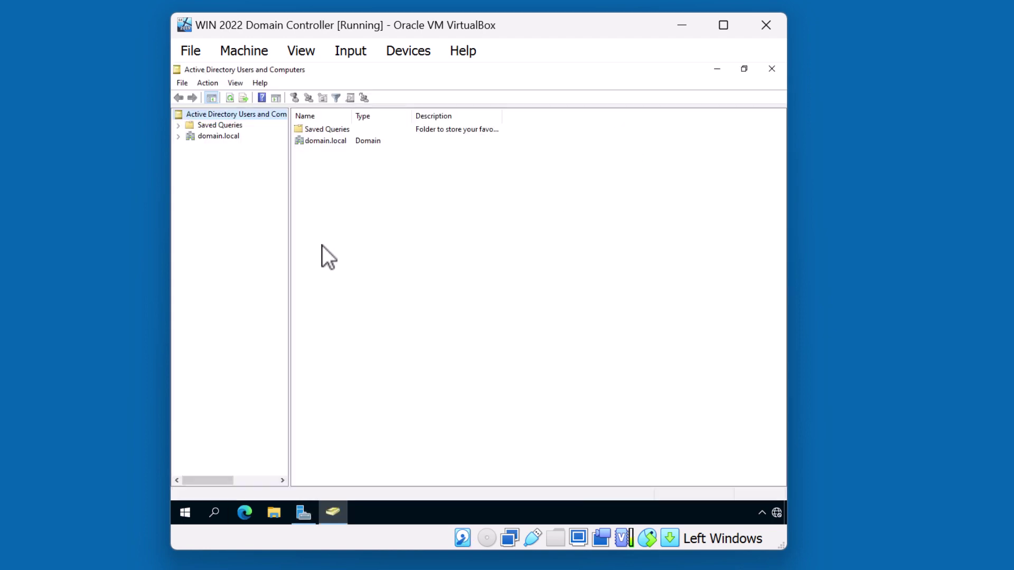
{"action": "left_click", "coordinate": [179, 137]}
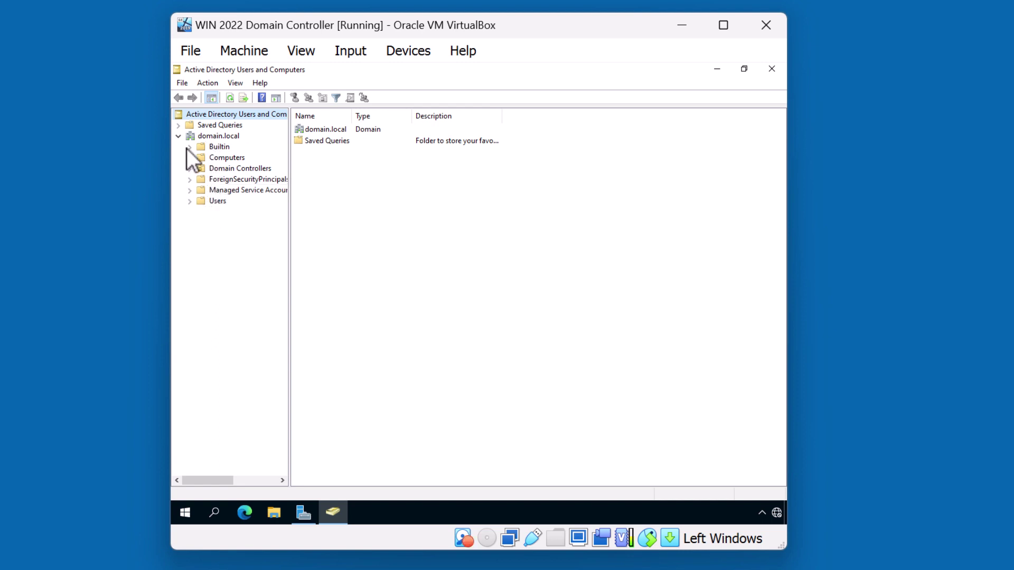
{"action": "left_click", "coordinate": [208, 167]}
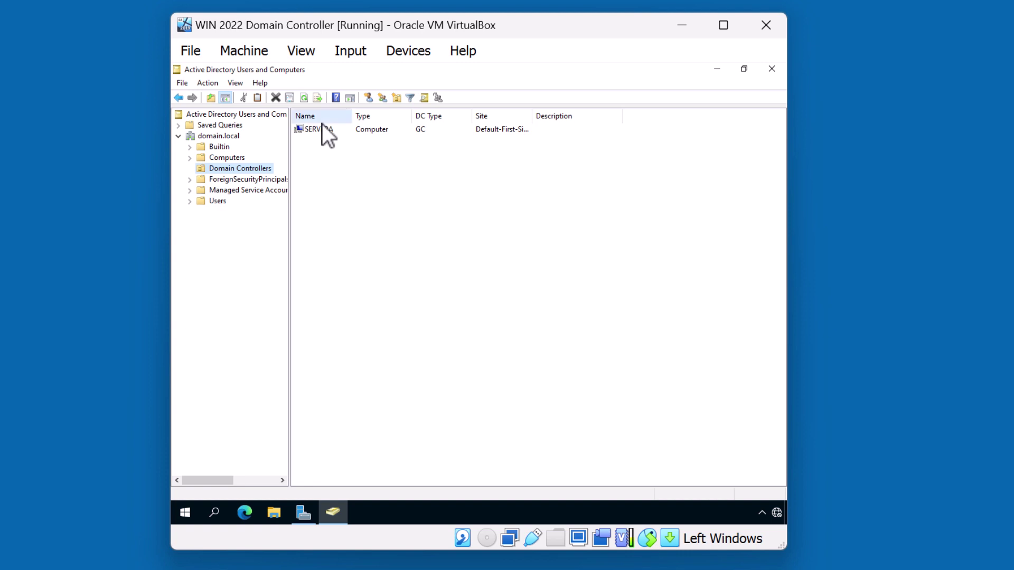
Step: Close ADUC and open DNS Manager maximized, expanding SERVERA to Forward Lookup Zones
{"action": "left_click", "coordinate": [768, 71]}
{"action": "left_click", "coordinate": [704, 95]}
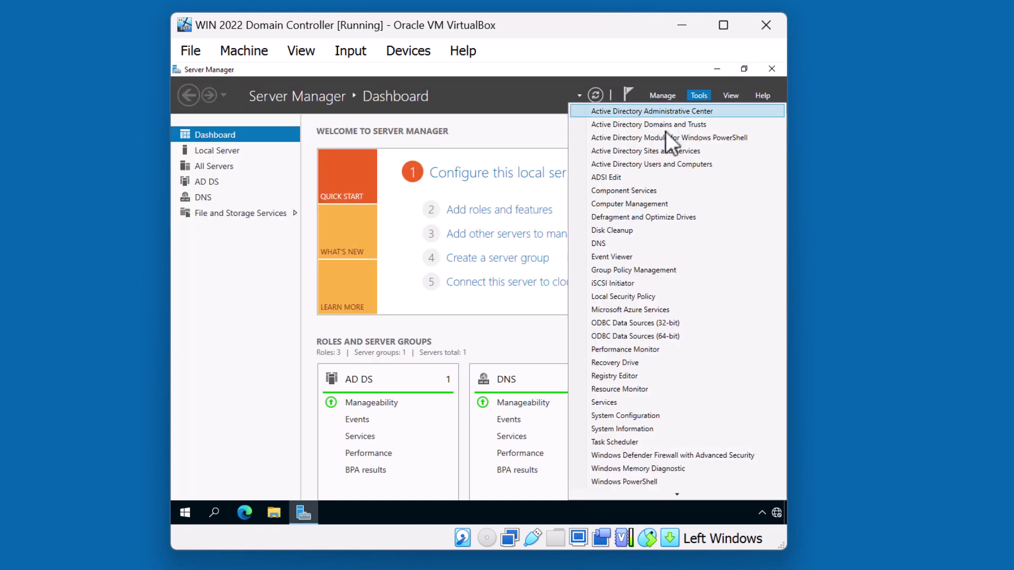
{"action": "left_click", "coordinate": [619, 243]}
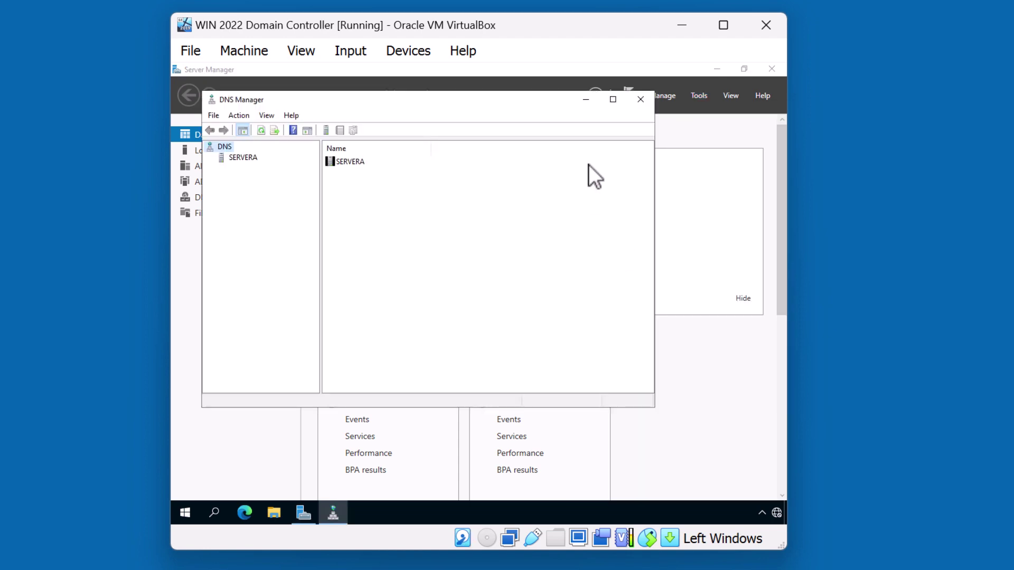
{"action": "left_click", "coordinate": [612, 100]}
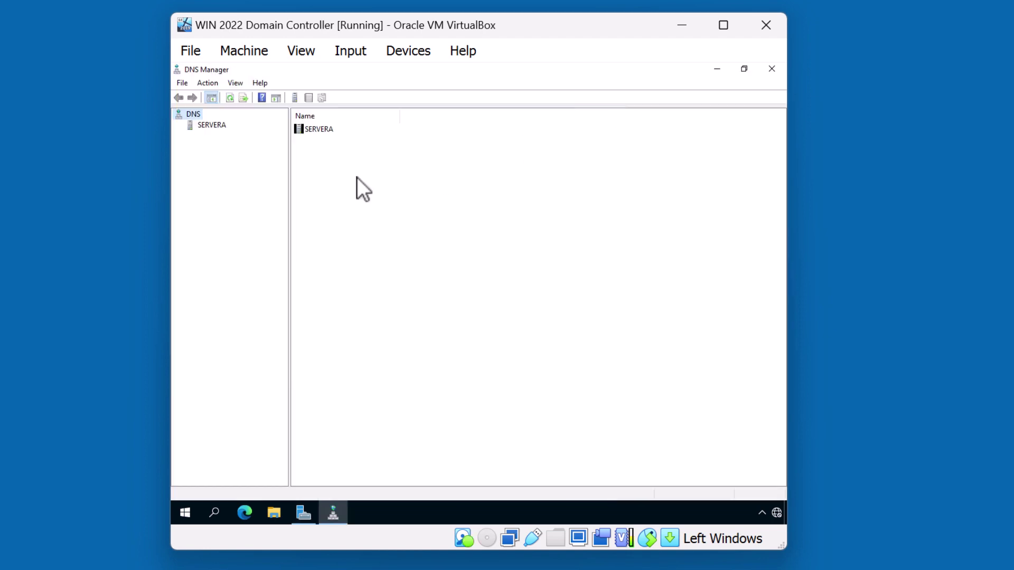
{"action": "left_click", "coordinate": [201, 127]}
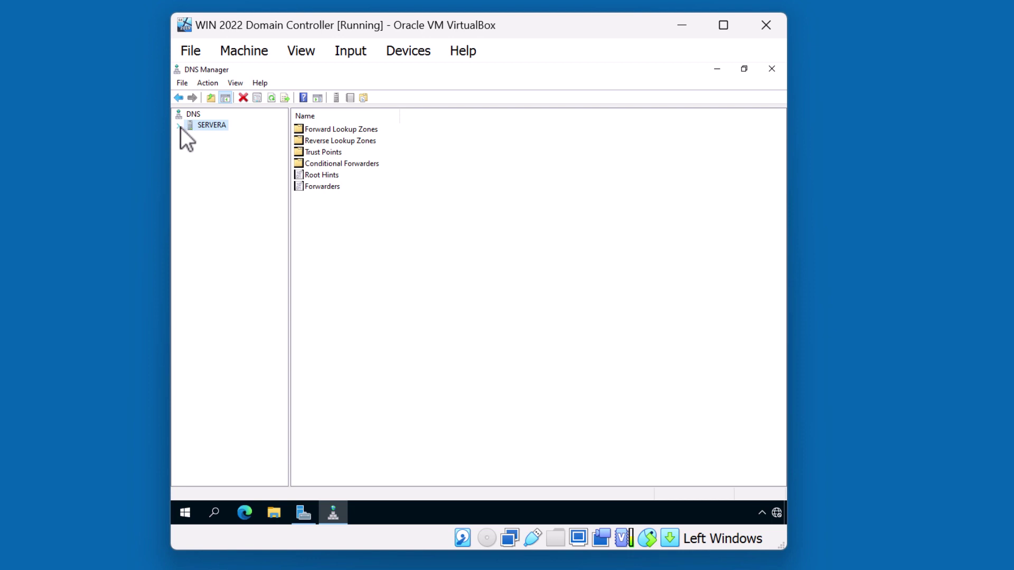
{"action": "left_click", "coordinate": [180, 126]}
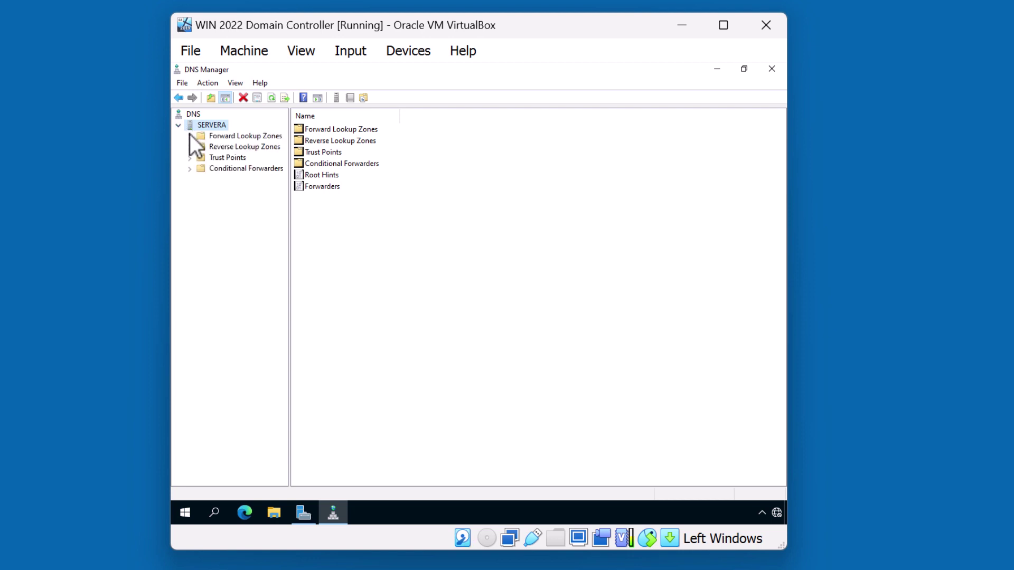
{"action": "left_click", "coordinate": [189, 136]}
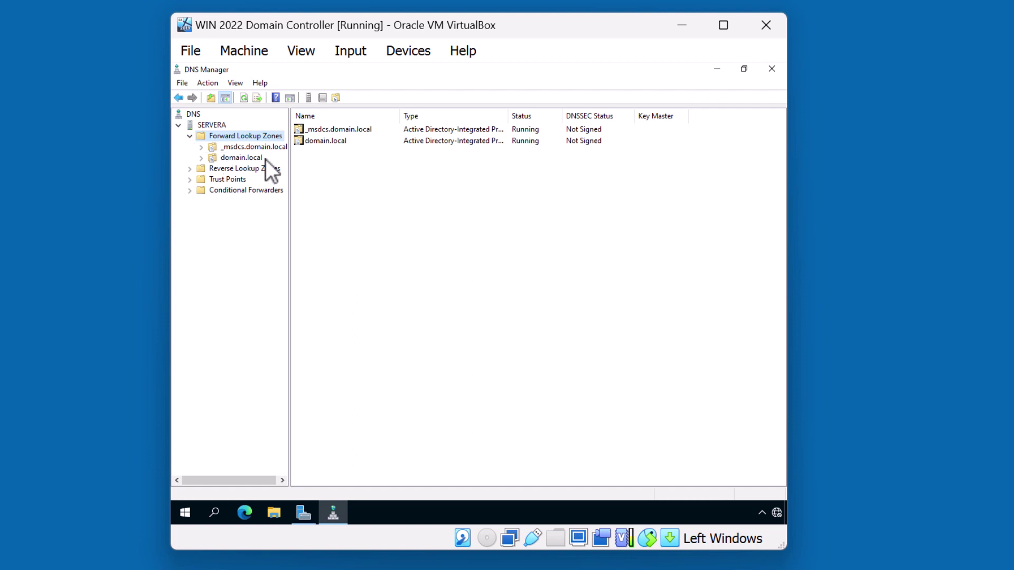
Step: Inspect the _msdcs.domain.local and domain.local zone records, then close DNS Manager
{"action": "left_click_drag", "start_coordinate": [289, 161], "coordinate": [368, 169]}
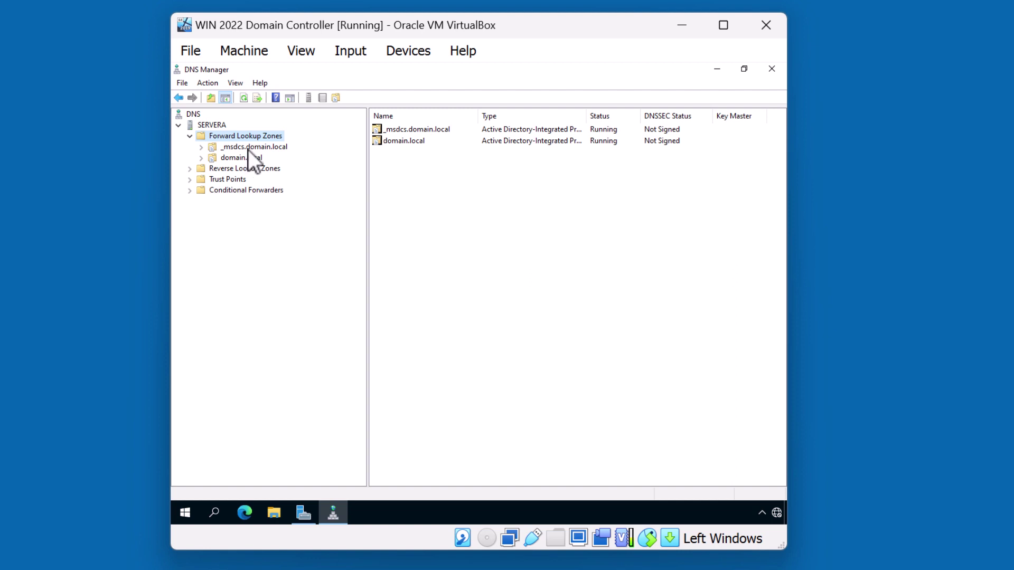
{"action": "left_click", "coordinate": [248, 148]}
{"action": "left_click", "coordinate": [202, 149]}
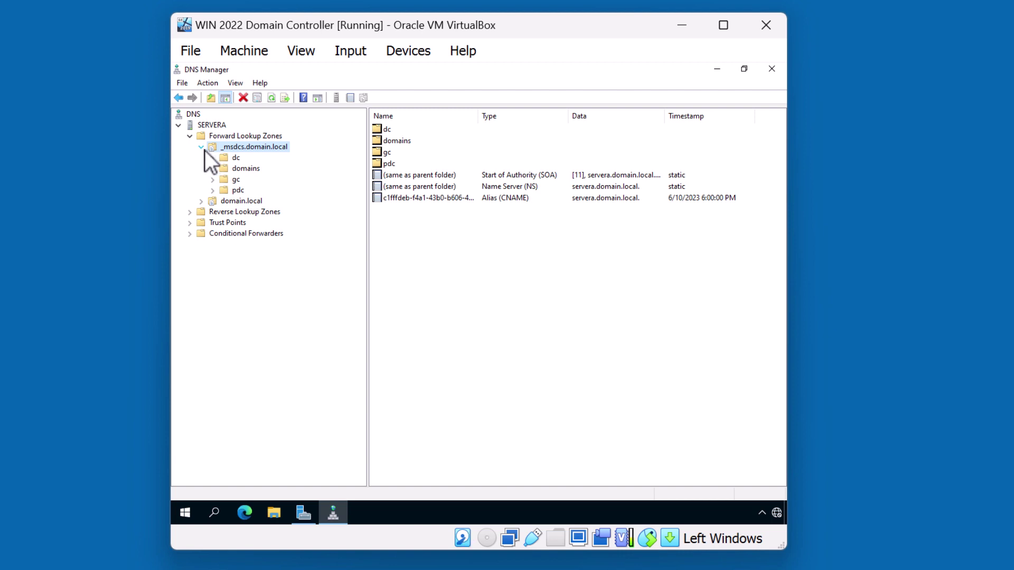
{"action": "left_click", "coordinate": [204, 149]}
{"action": "left_click", "coordinate": [223, 159]}
{"action": "left_click", "coordinate": [201, 158]}
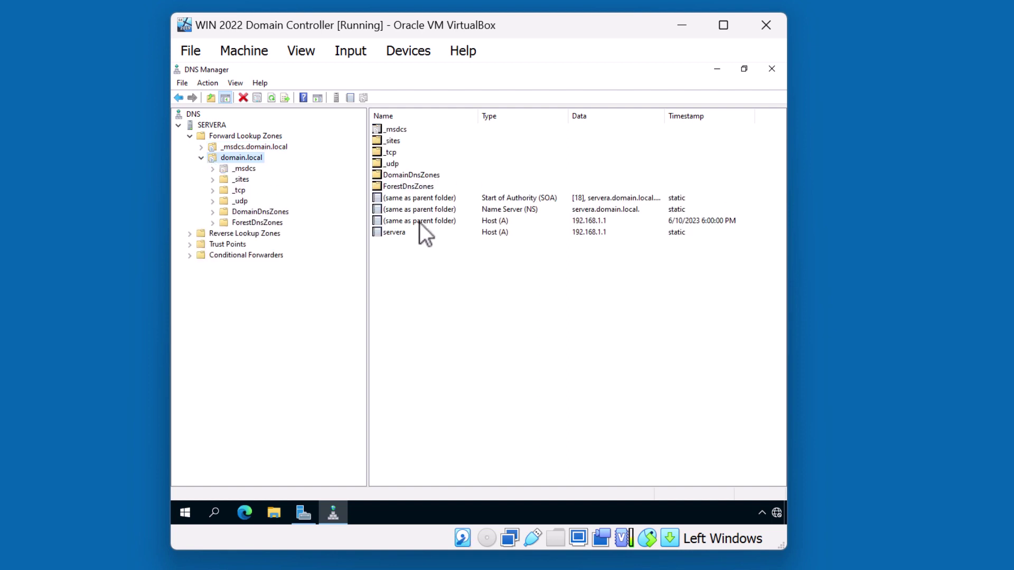
{"action": "left_click", "coordinate": [772, 70]}
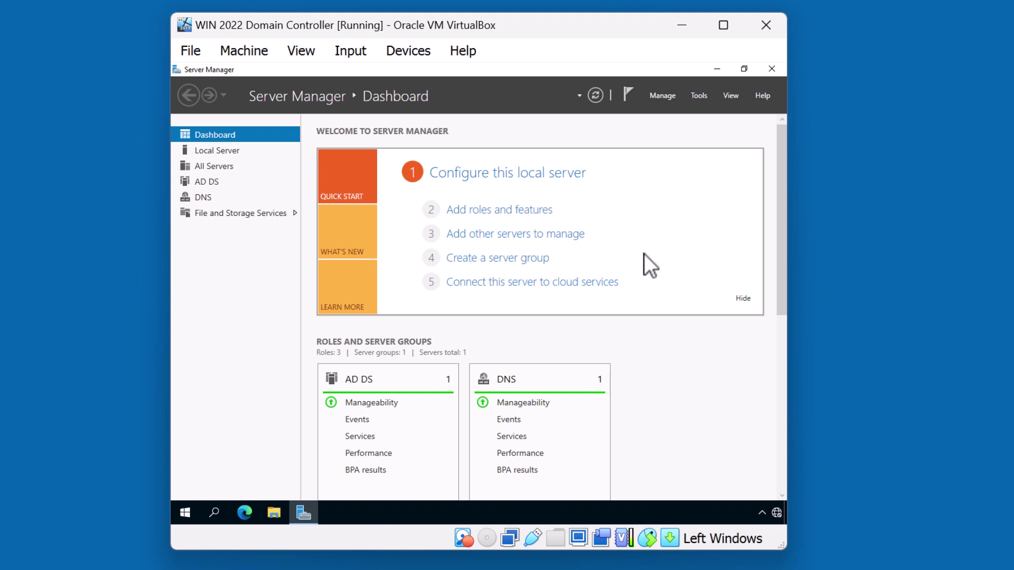
Step: Close Server Manager to leave the bare desktop
{"action": "left_click", "coordinate": [771, 68]}
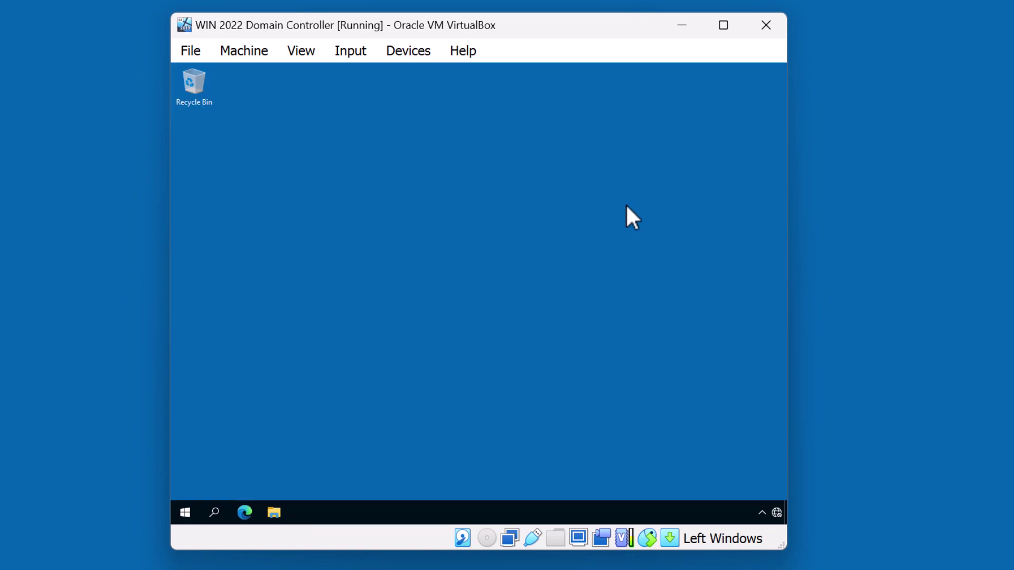